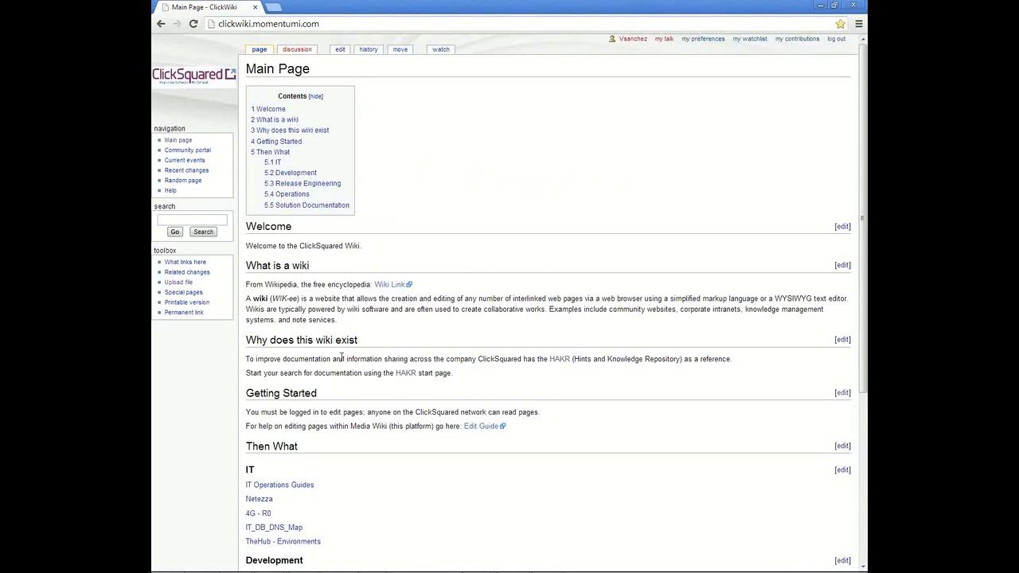
# Step: Open the ARAMARK client page via HAKR's Clients list and add a 'Current Account Manager:' line with the manager's name under Account Management, then save
pyautogui.click(560, 359)
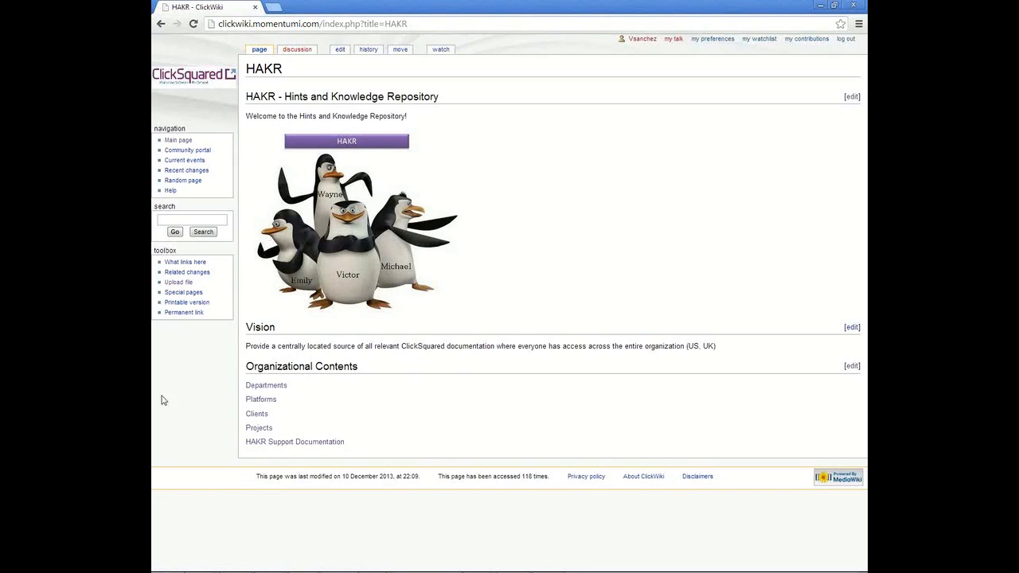
pyautogui.click(258, 389)
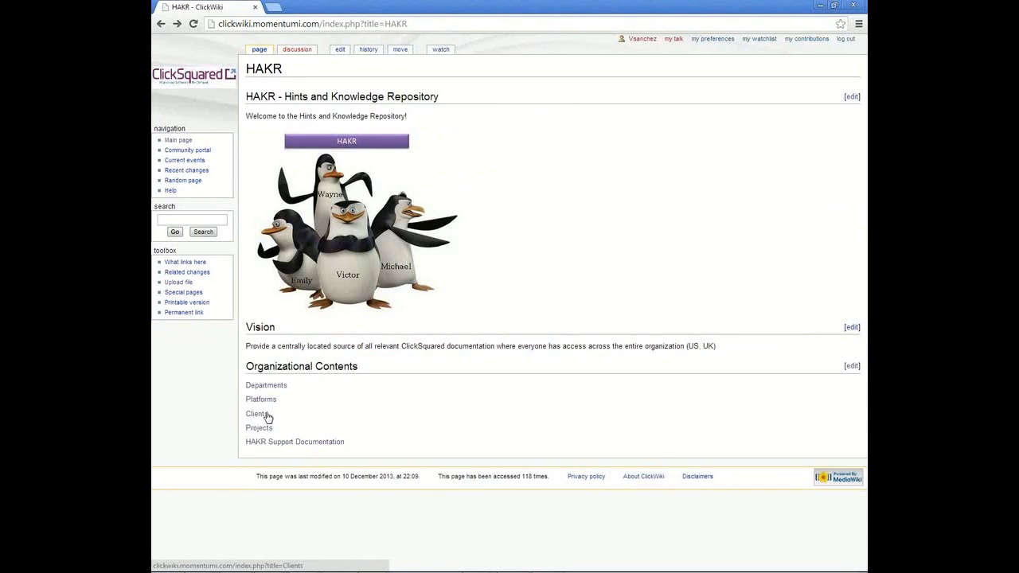
pyautogui.click(271, 417)
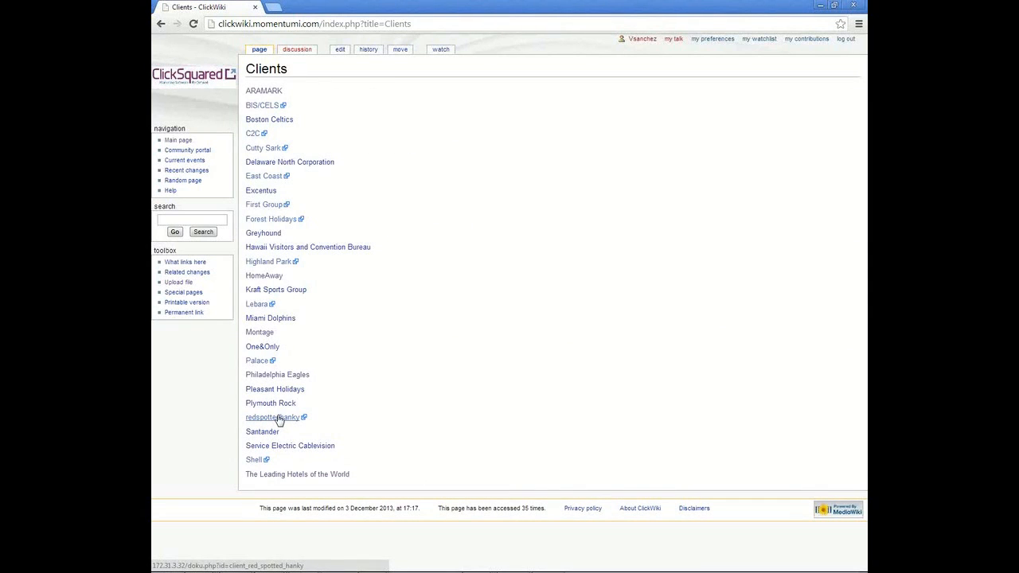
pyautogui.click(255, 93)
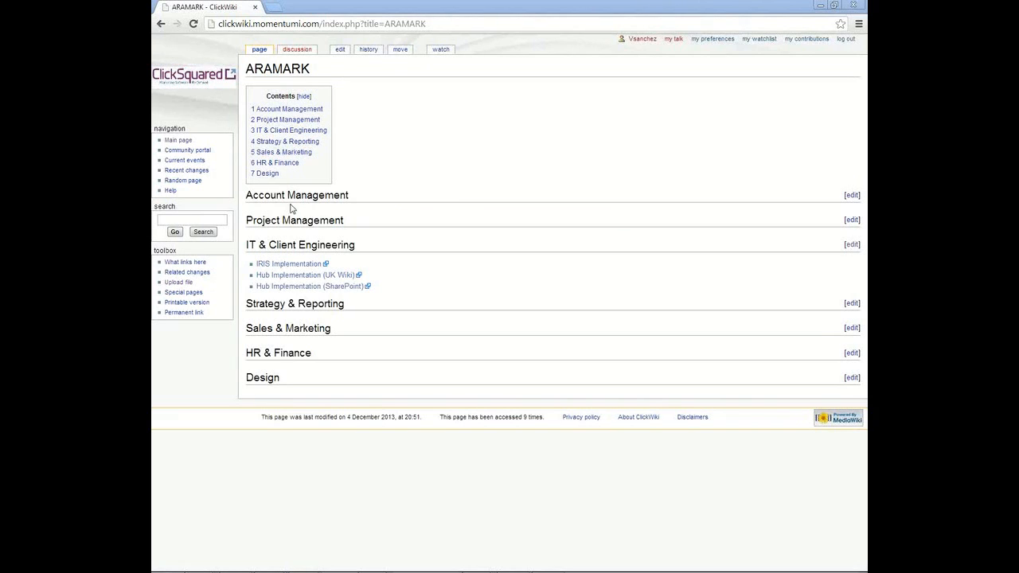
pyautogui.click(851, 195)
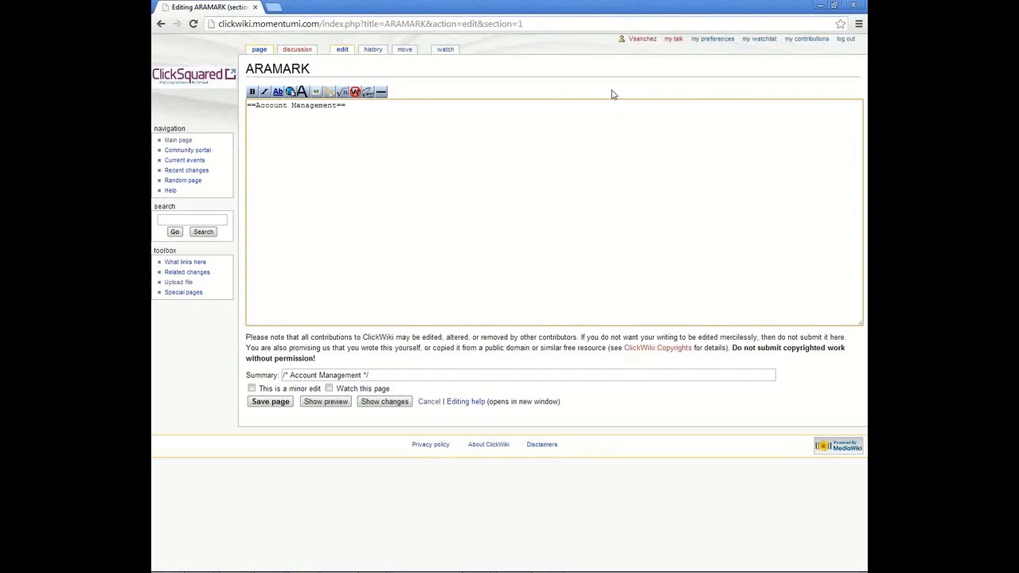
pyautogui.write('Current Account Manager = ')
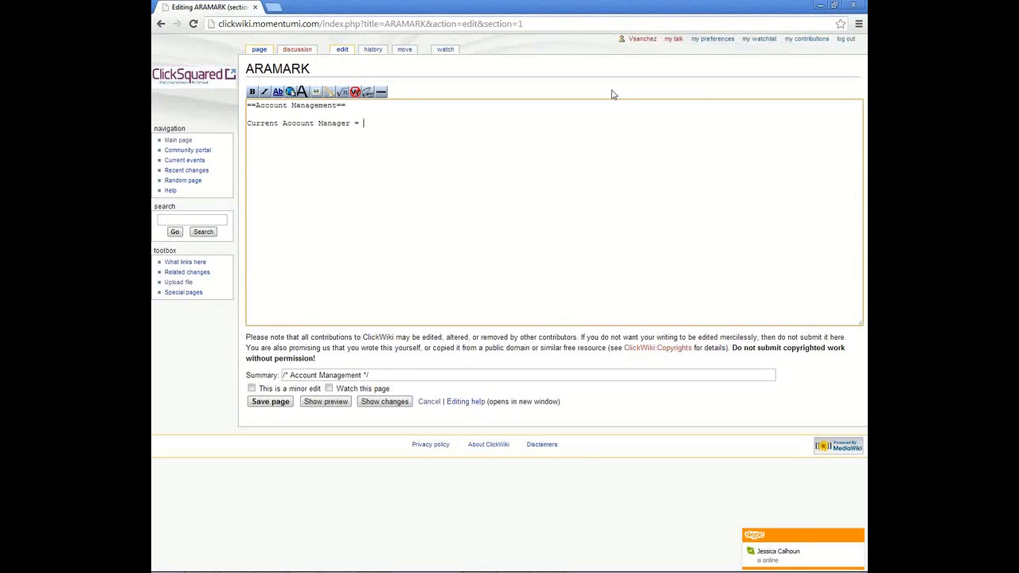
pyautogui.click(271, 401)
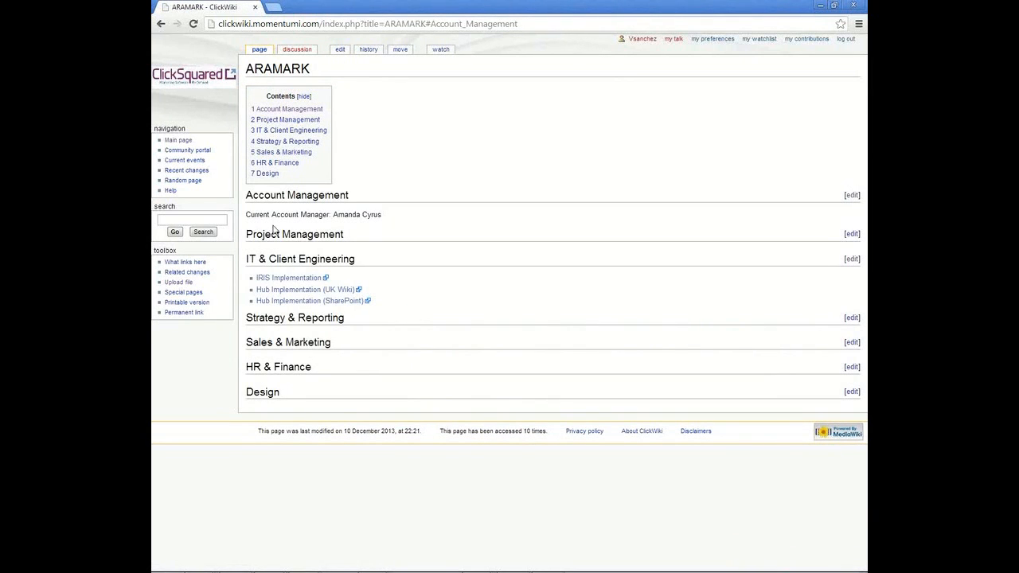
# Step: Browse the First Group client page to examine how its documentation sections are laid out
pyautogui.click(164, 25)
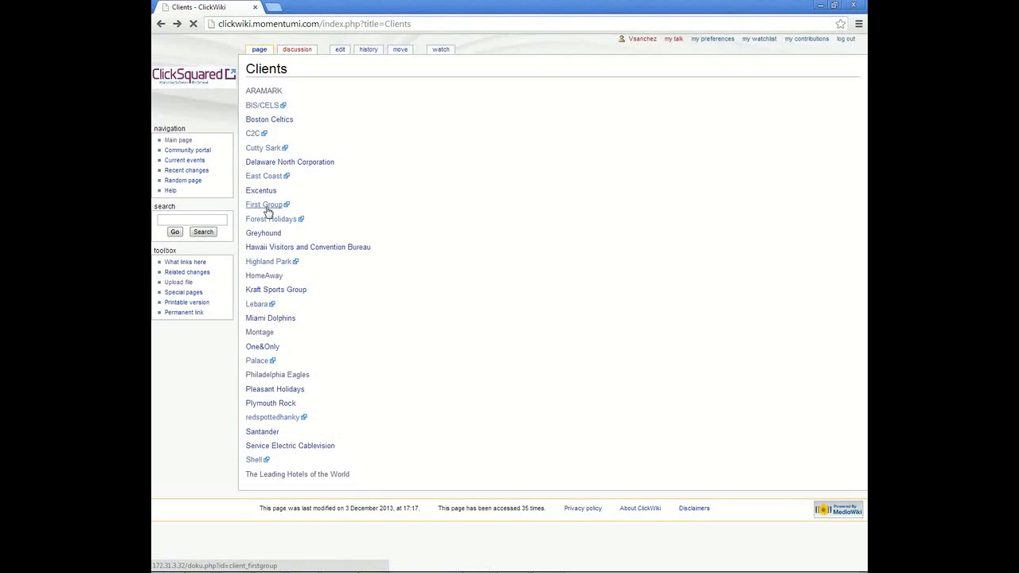
pyautogui.click(267, 209)
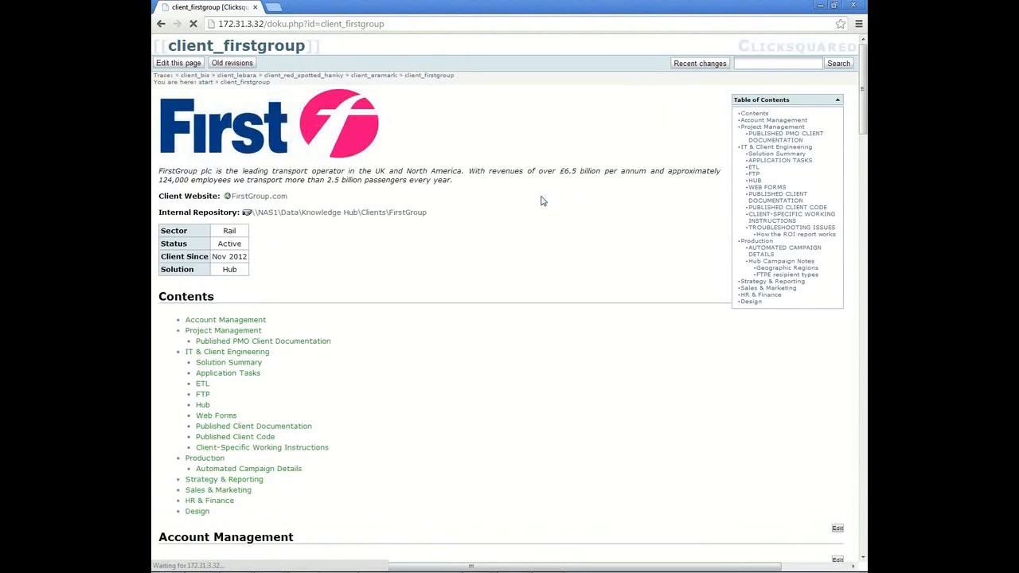
pyautogui.scroll(-2, 505, 295)
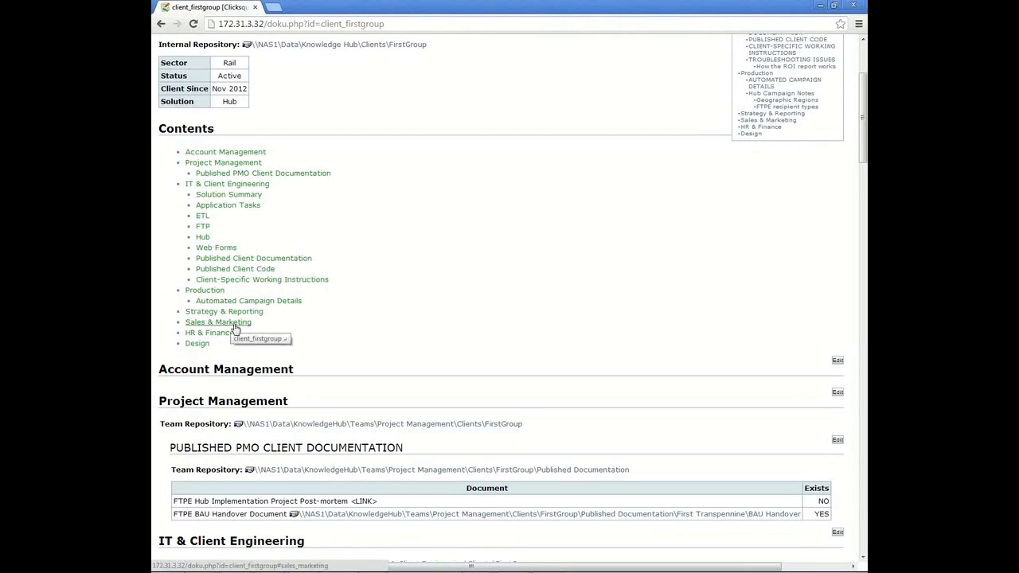
pyautogui.scroll(-1, 448, 243)
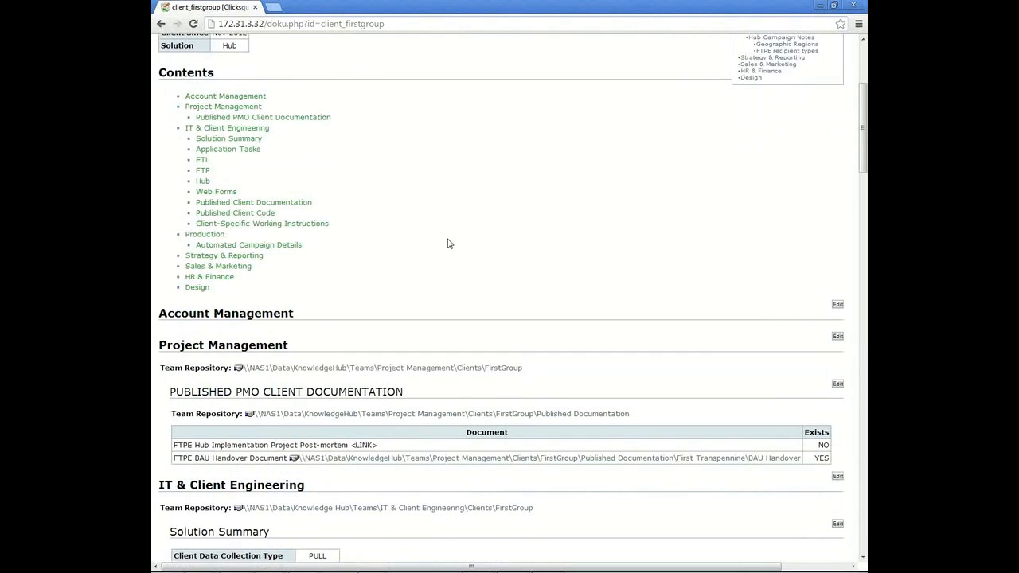
pyautogui.scroll(-20, 448, 244)
pyautogui.scroll(-8, 430, 296)
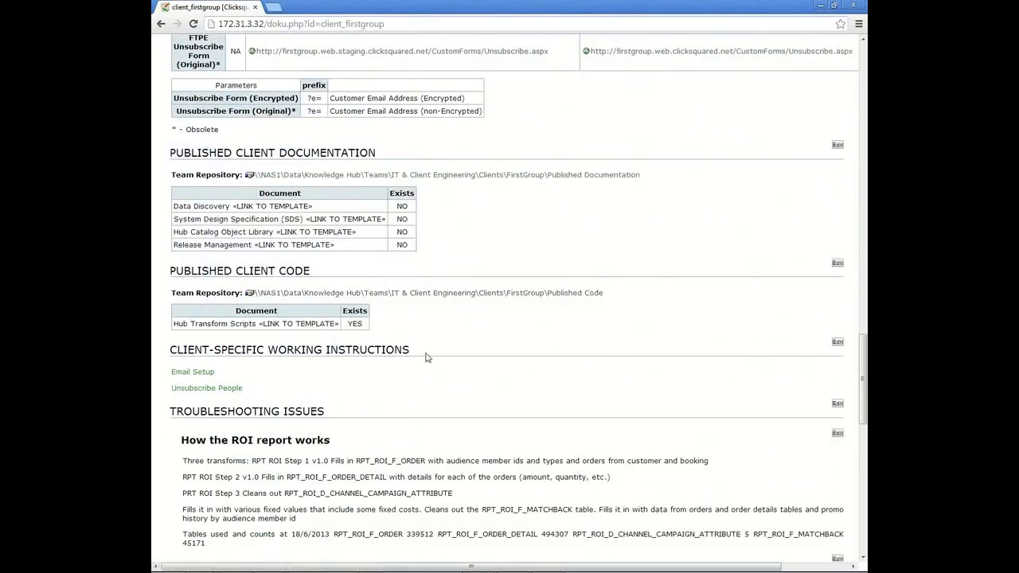
pyautogui.scroll(-13, 406, 358)
pyautogui.scroll(1, 377, 358)
pyautogui.scroll(10, 377, 357)
pyautogui.scroll(8, 376, 358)
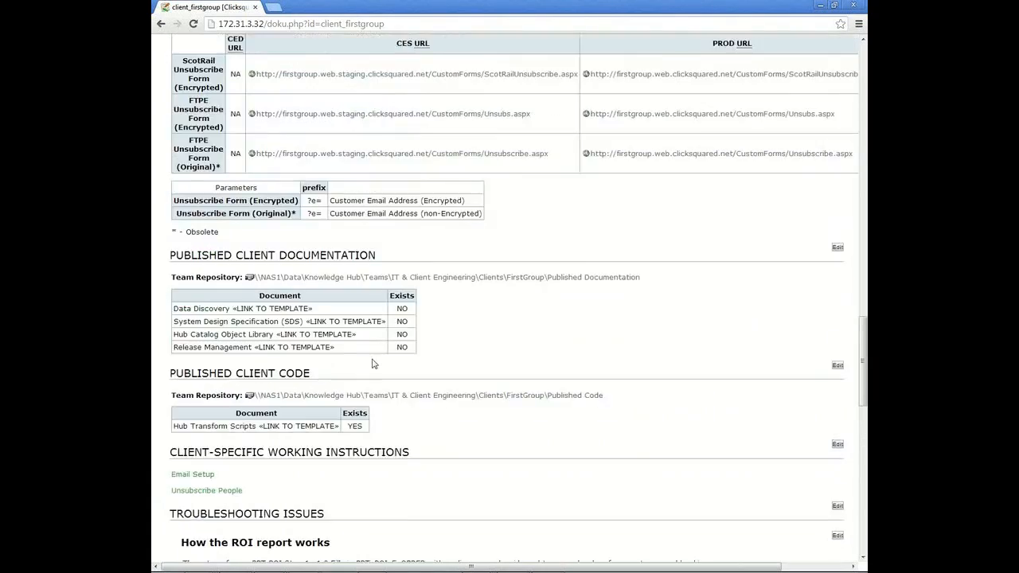
pyautogui.scroll(15, 371, 365)
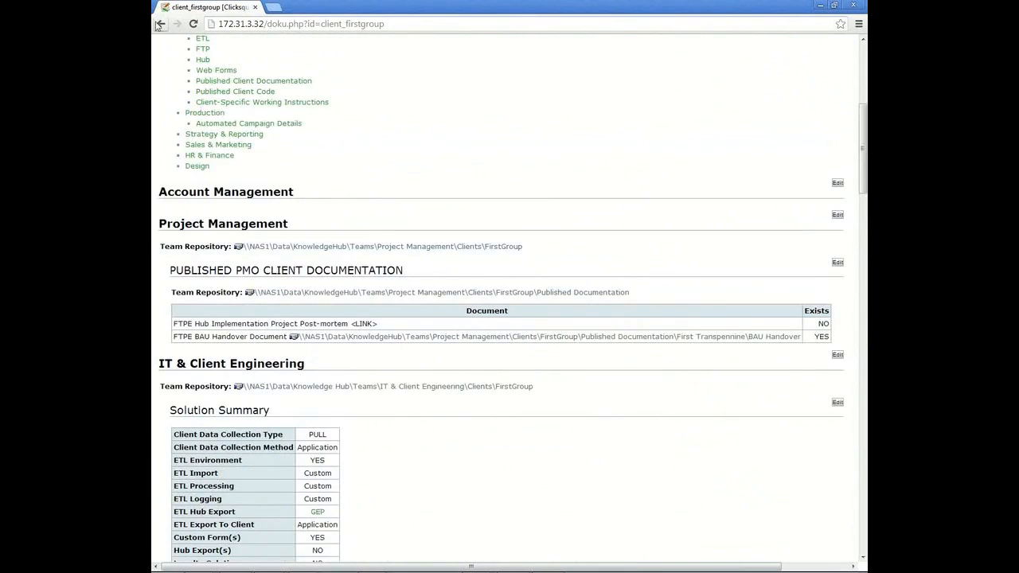
pyautogui.hotkey('alt', 'Left')
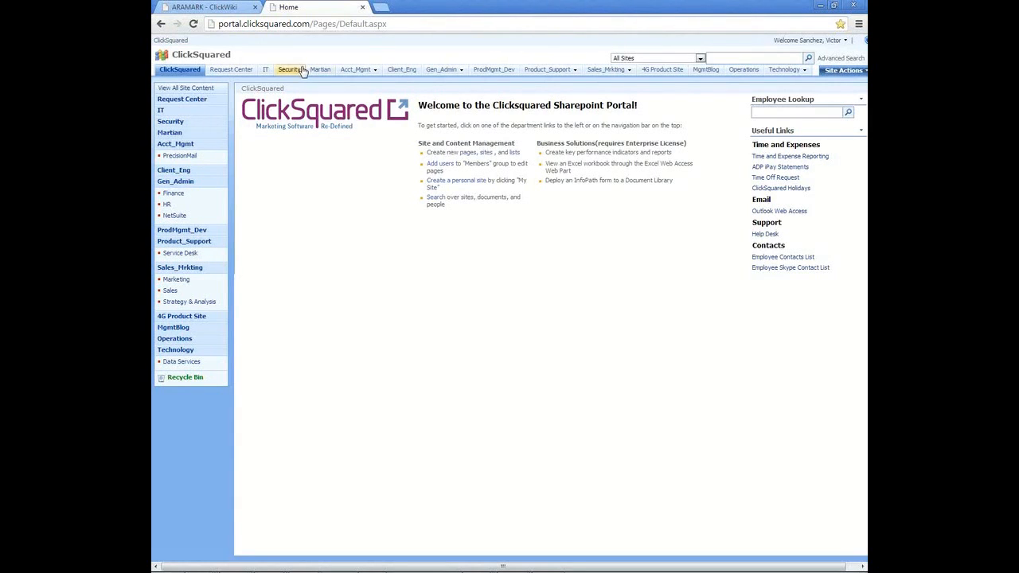
# Step: Open the ARAMARK folder in the portal's Acct_Mgmt Shared_Documents library and copy its address
pyautogui.click(354, 69)
pyautogui.click(188, 132)
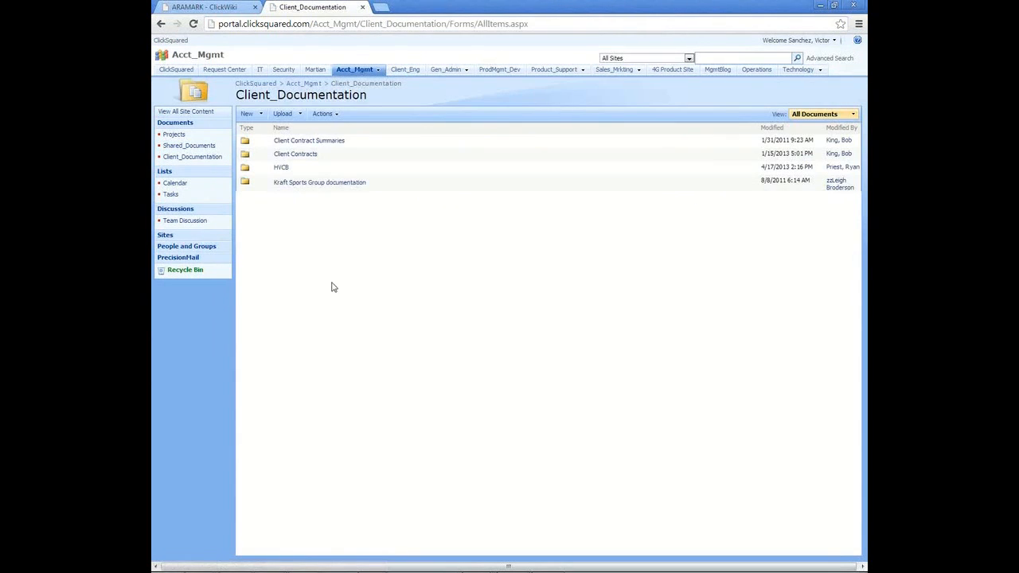
pyautogui.click(205, 146)
pyautogui.click(287, 159)
pyautogui.scroll(-3, 308, 462)
pyautogui.scroll(3, 309, 461)
pyautogui.click(415, 24)
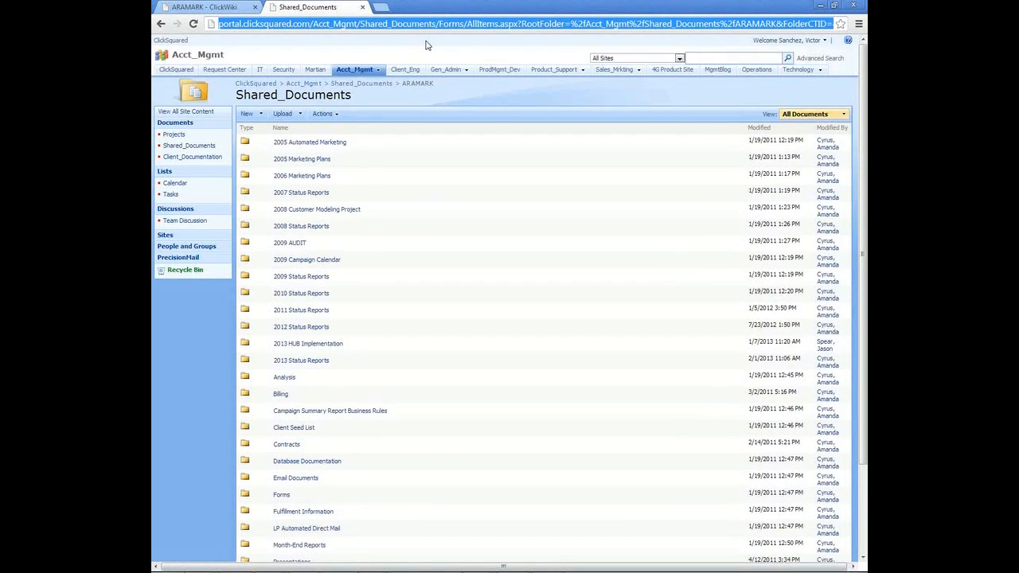
pyautogui.click(269, 10)
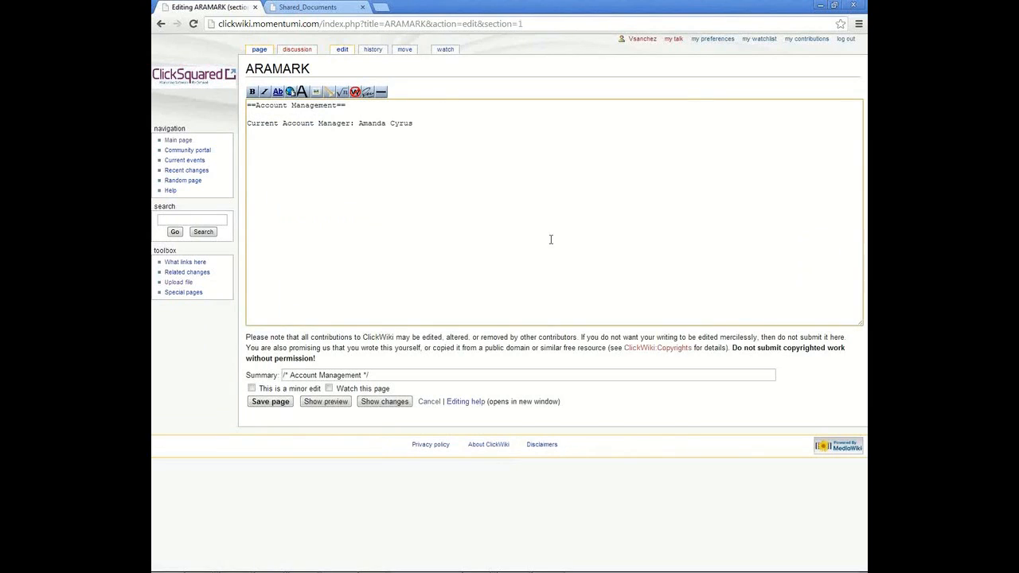
# Step: Insert an external link to the copied ARAMARK folder address titled 'Account Management Documents' in the Account Management section and save
pyautogui.click(290, 94)
pyautogui.click(274, 142)
pyautogui.moveTo(350, 142); pyautogui.dragTo(250, 142)
pyautogui.write('http://portal.clicksquared.com/Acct_Mgmt/Shared_Documents/Forms/AllItems.aspx?RootFolder=%2fAcct_Mgmt%2fShared_Documents%2fARAMARK&FolderCTID=&View=%7bEB072C94-10E9-4640-B6B9-A7C14EB1AB60%7d')
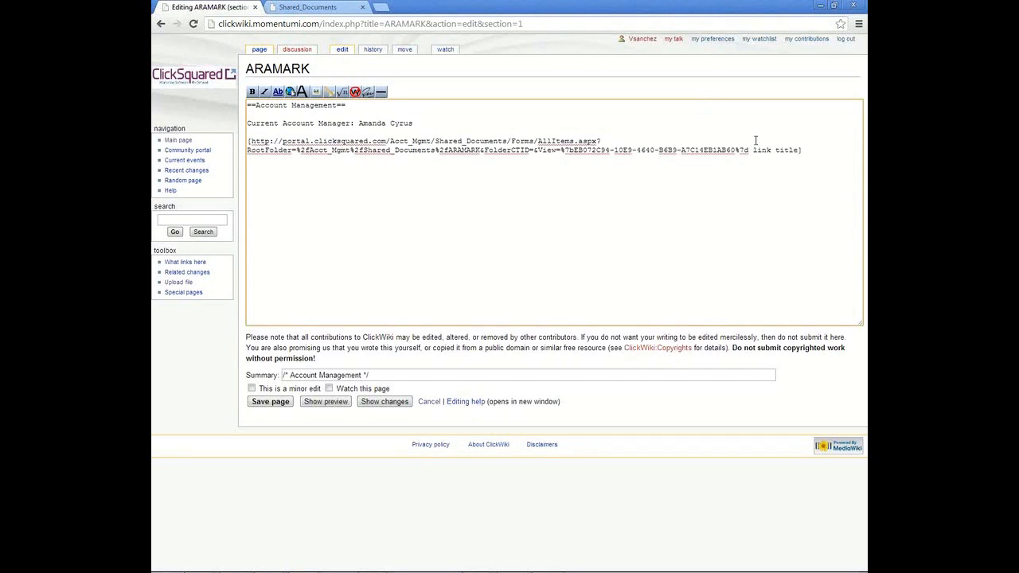
pyautogui.moveTo(753, 150); pyautogui.dragTo(799, 152)
pyautogui.write('Account Management Documents')
pyautogui.click(270, 401)
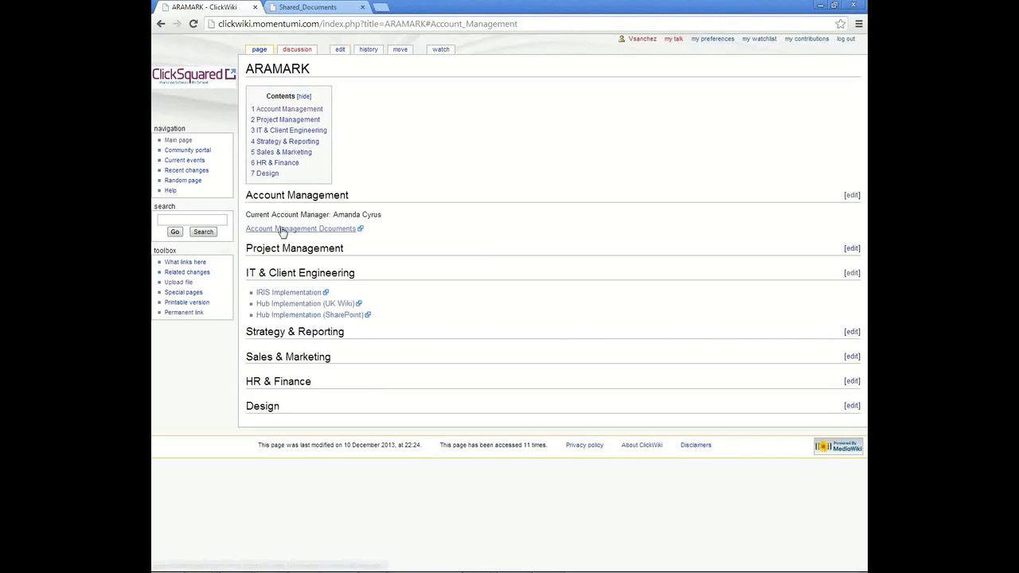
# Step: Open the new Account Management Documents link in a new tab to check it
pyautogui.rightClick(281, 231)
pyautogui.click(318, 238)
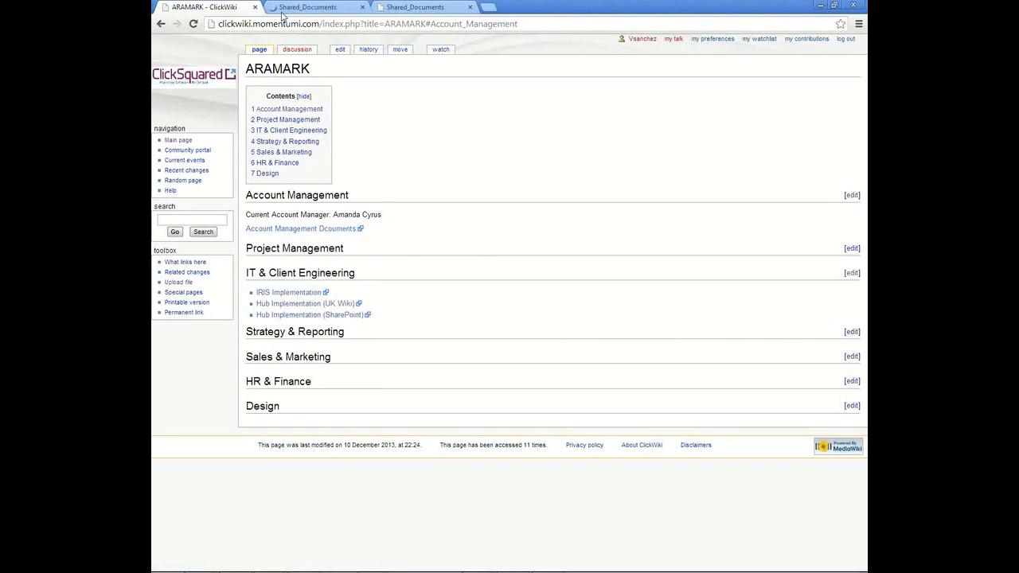
pyautogui.click(318, 6)
pyautogui.scroll(-3, 297, 473)
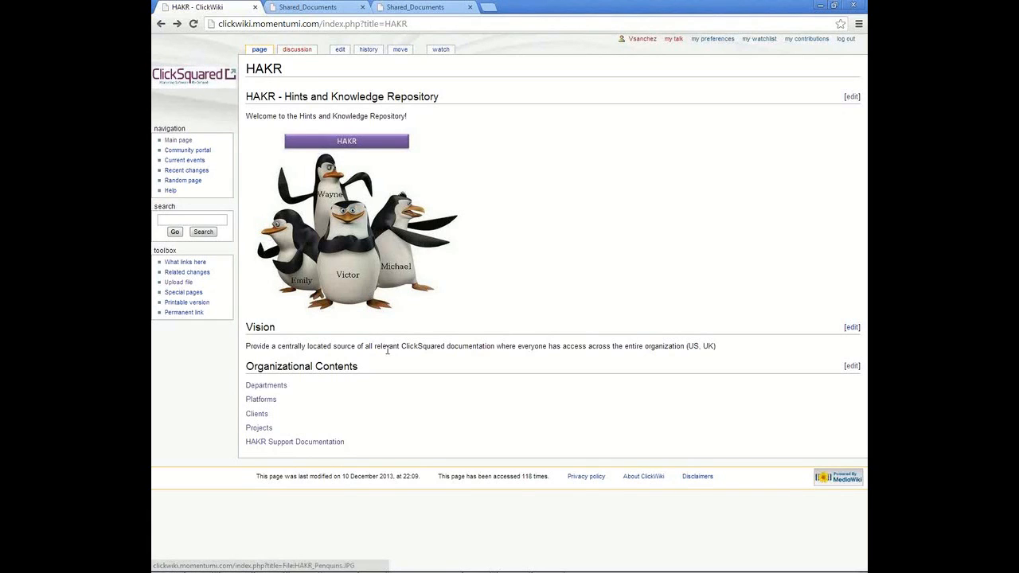
# Step: Open the Edit Guide linked from the HAKR Support Documentation page
pyautogui.click(293, 443)
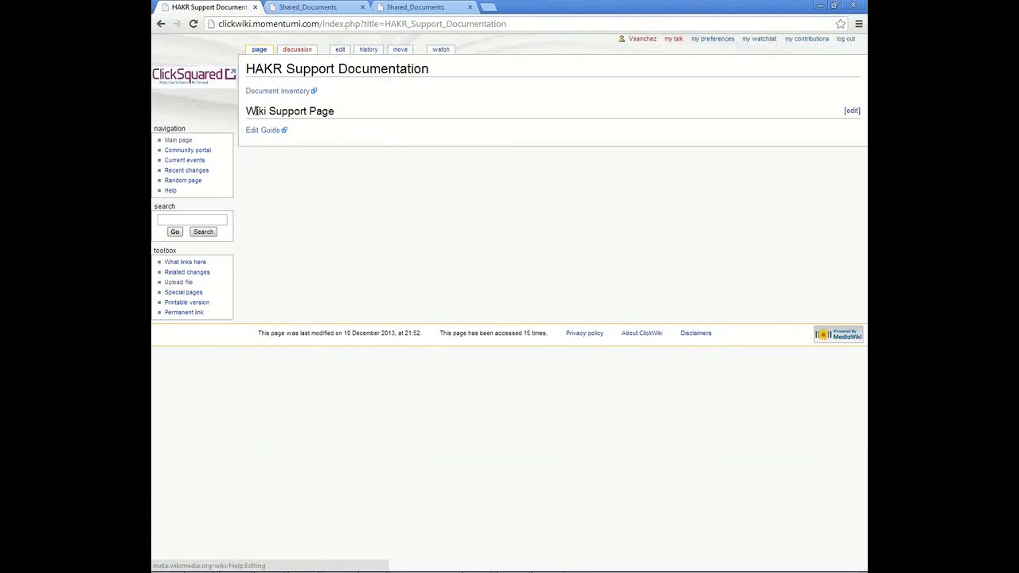
pyautogui.click(266, 132)
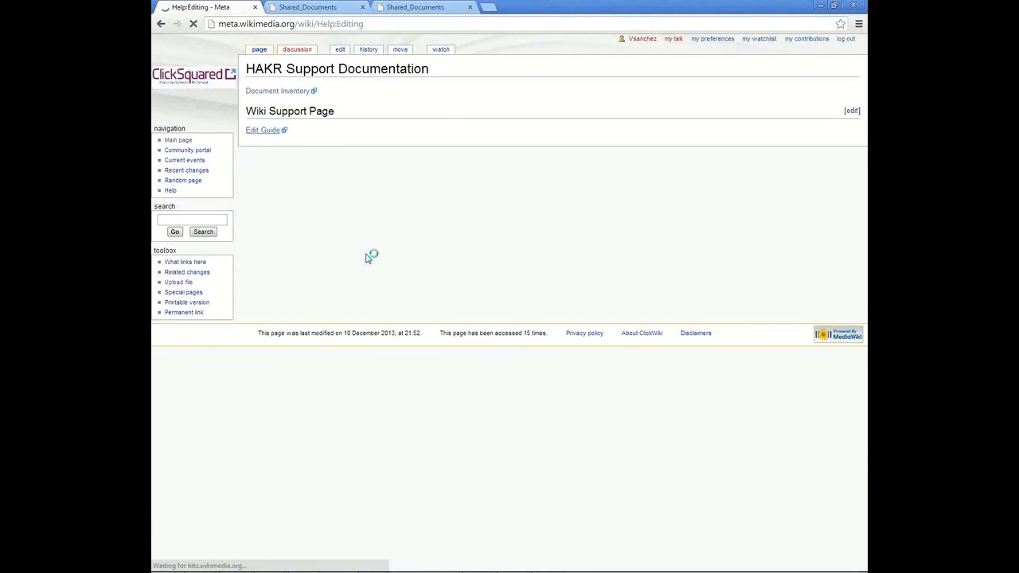
pyautogui.scroll(-4, 354, 326)
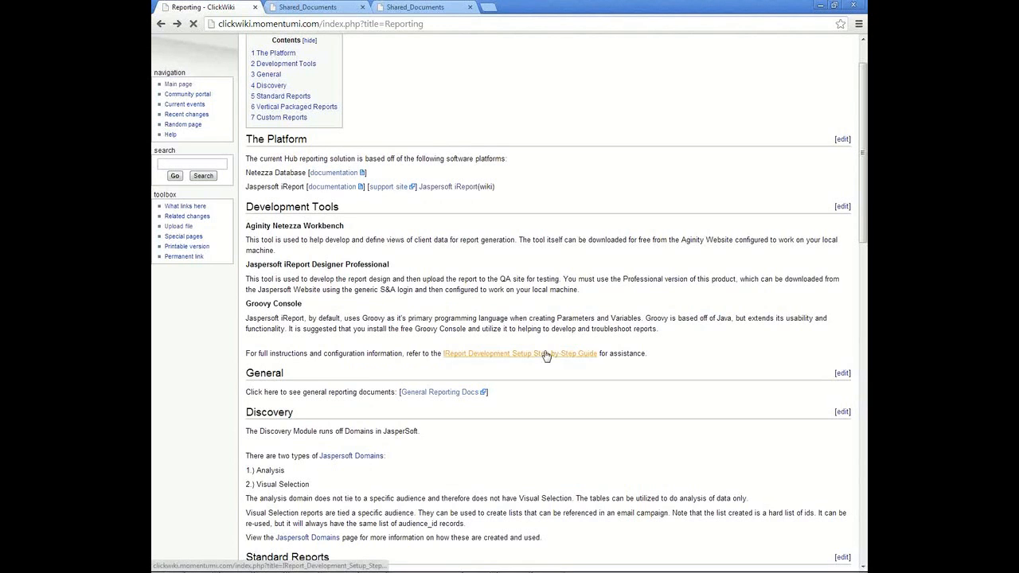
# Step: Open the IReport Development Setup Step-by-Step Guide and select its connection fields table
pyautogui.click(547, 356)
pyautogui.scroll(-5, 295, 268)
pyautogui.scroll(-15, 295, 268)
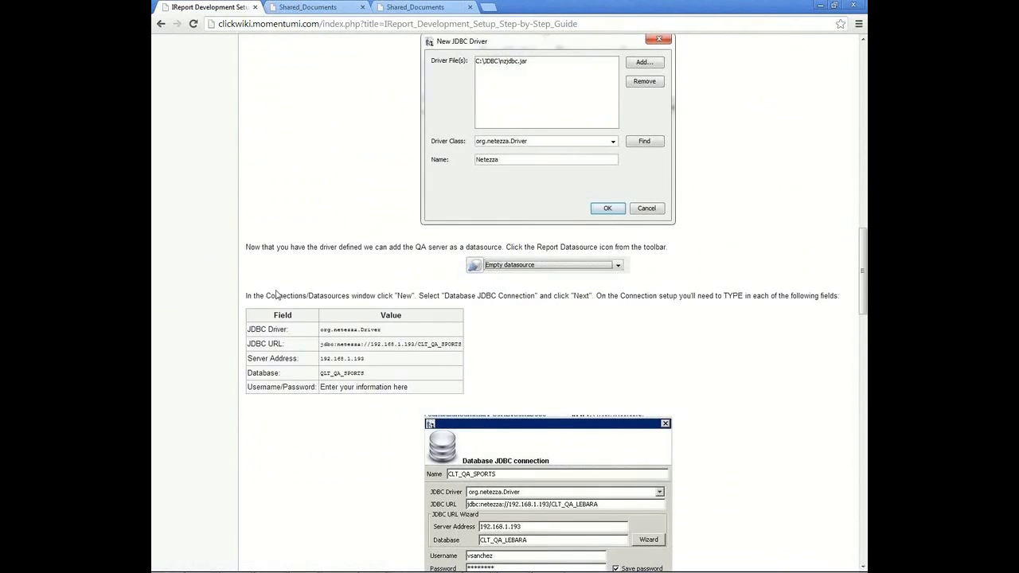
pyautogui.moveTo(257, 321); pyautogui.dragTo(469, 398)
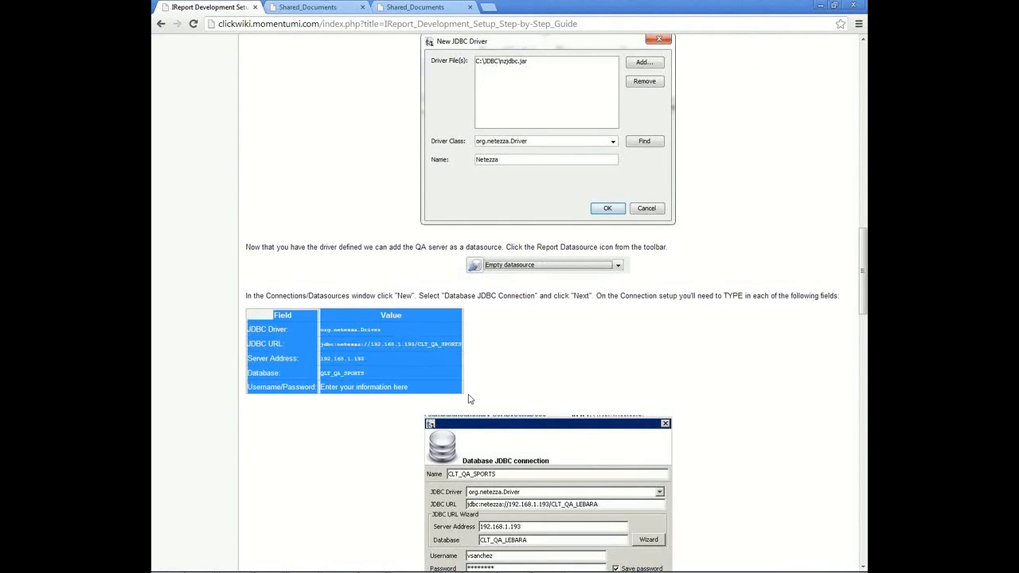
pyautogui.click(566, 389)
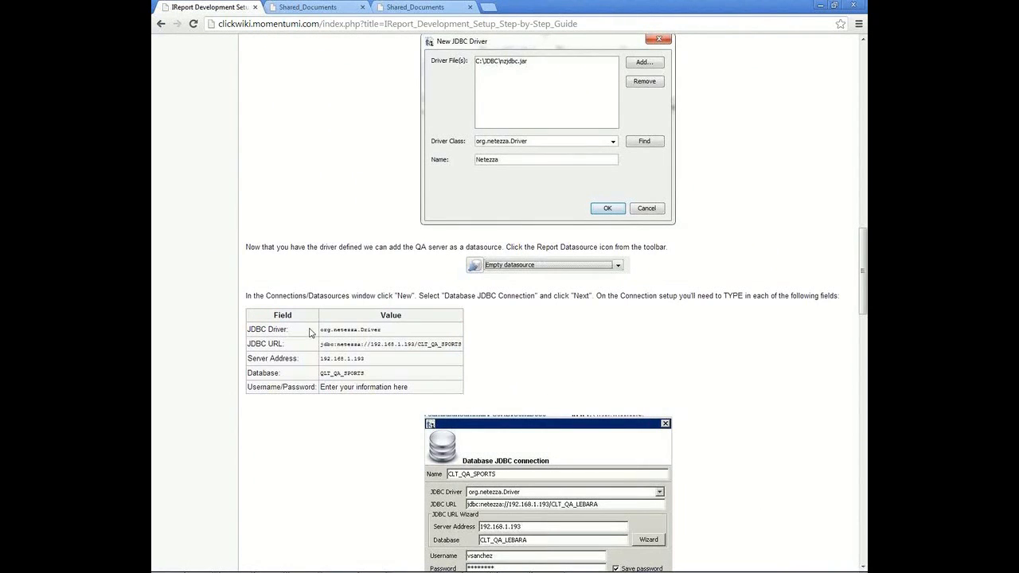
# Step: Open the Jaspersoft iReport Professional section for editing and examine the wikitable markup of the fields table
pyautogui.scroll(4, 517, 354)
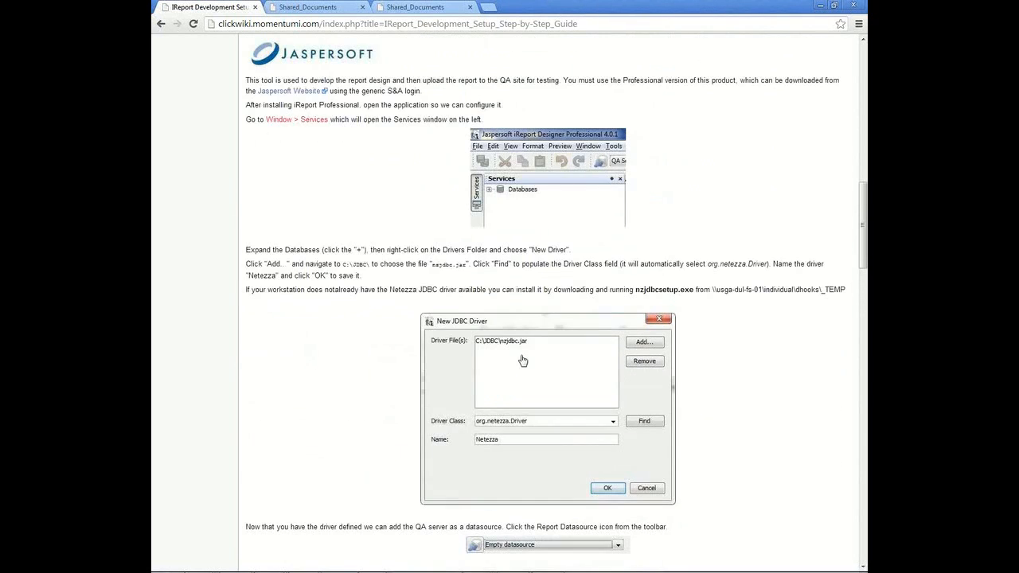
pyautogui.scroll(2, 539, 360)
pyautogui.click(842, 247)
pyautogui.click(345, 211)
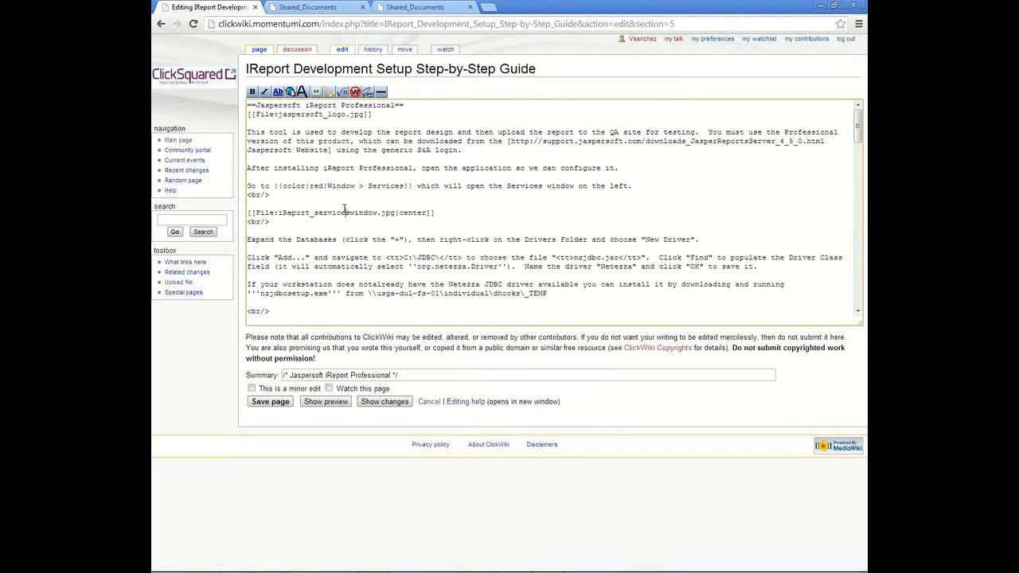
pyautogui.scroll(-1, 344, 209)
pyautogui.scroll(-8, 344, 209)
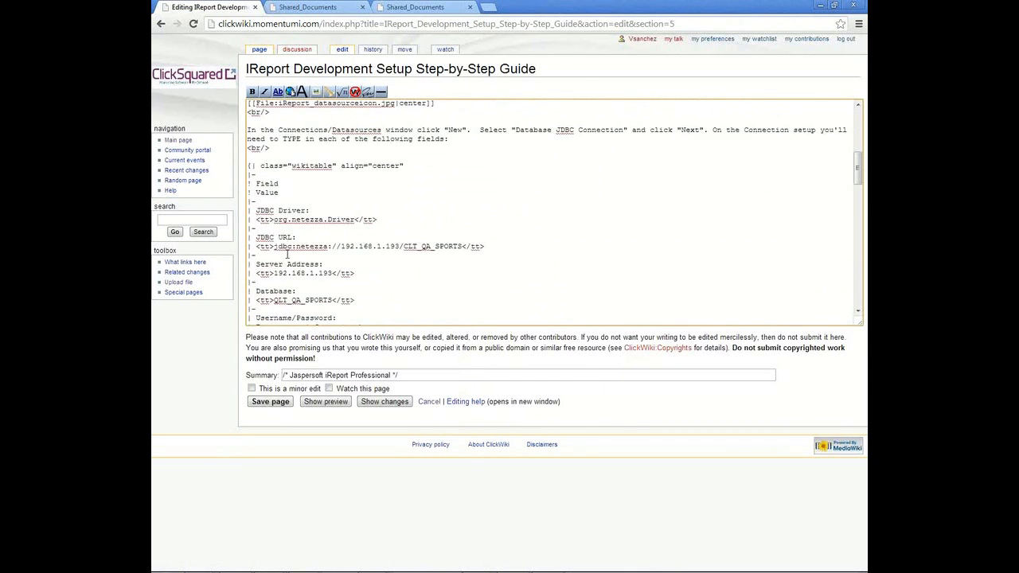
pyautogui.moveTo(291, 225); pyautogui.dragTo(236, 223)
pyautogui.hotkey('ctrl', 'c')
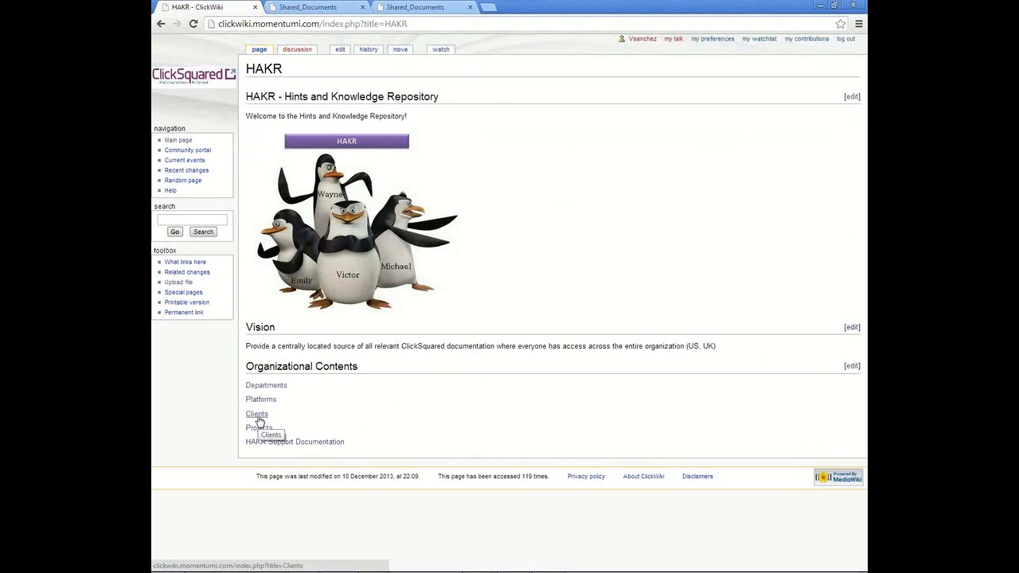
# Step: Return to the ARAMARK page through the Clients list
pyautogui.click(255, 416)
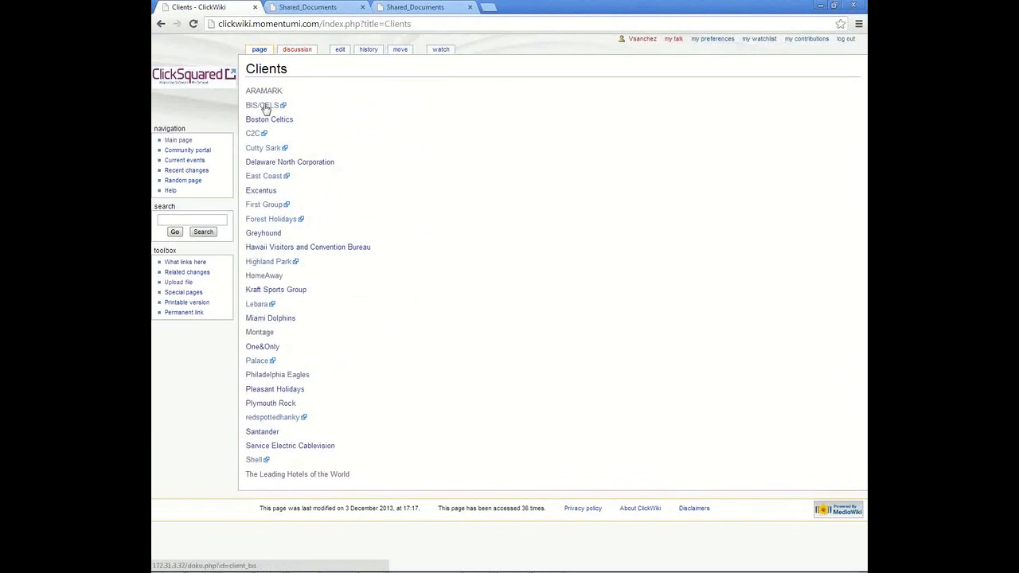
pyautogui.click(263, 93)
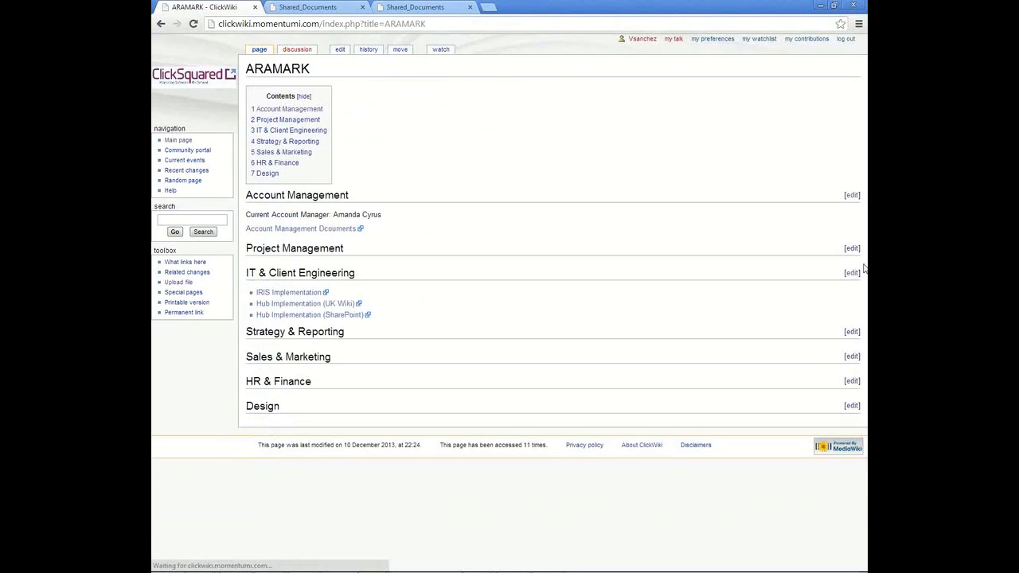
# Step: Paste the copied wikitable markup into the ARAMARK page's Account Management section source
pyautogui.click(851, 195)
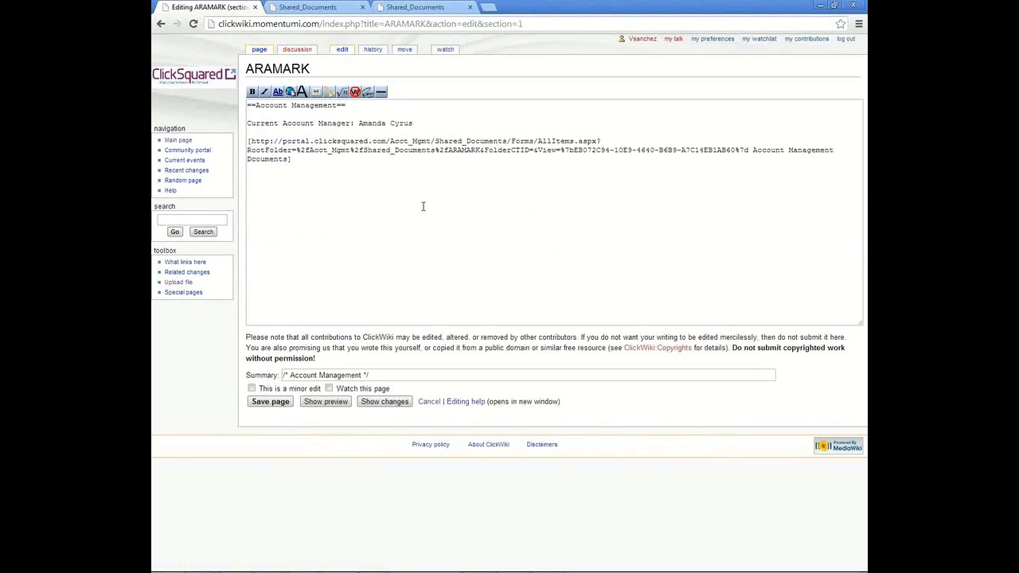
pyautogui.hotkey('ctrl', 'v')
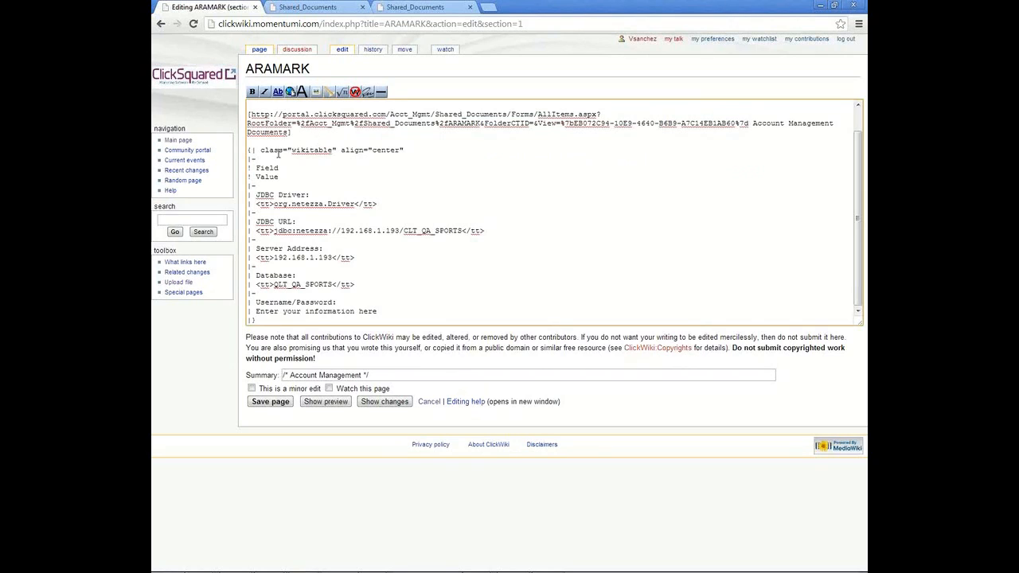
pyautogui.moveTo(261, 150); pyautogui.dragTo(338, 150)
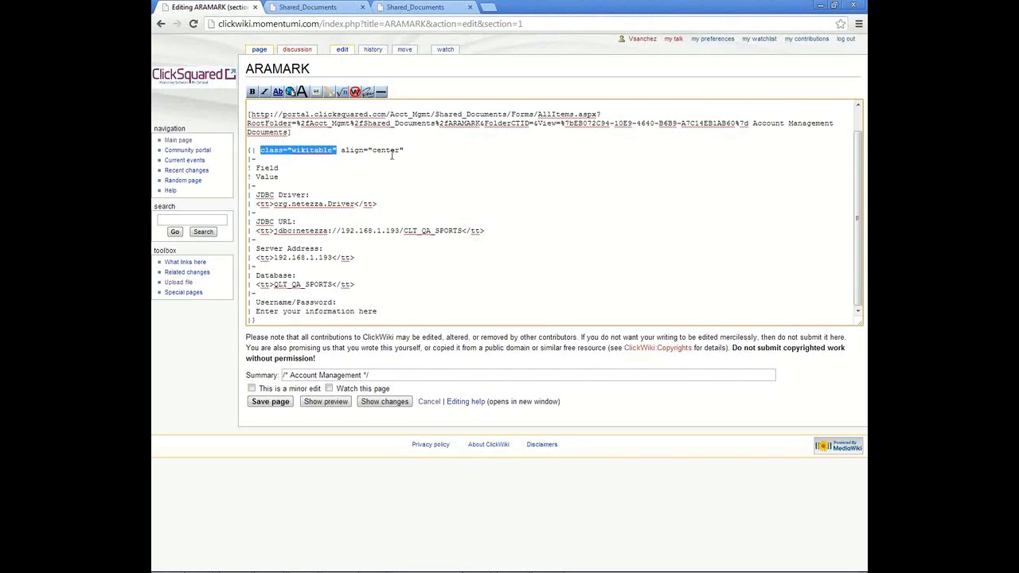
pyautogui.click(265, 163)
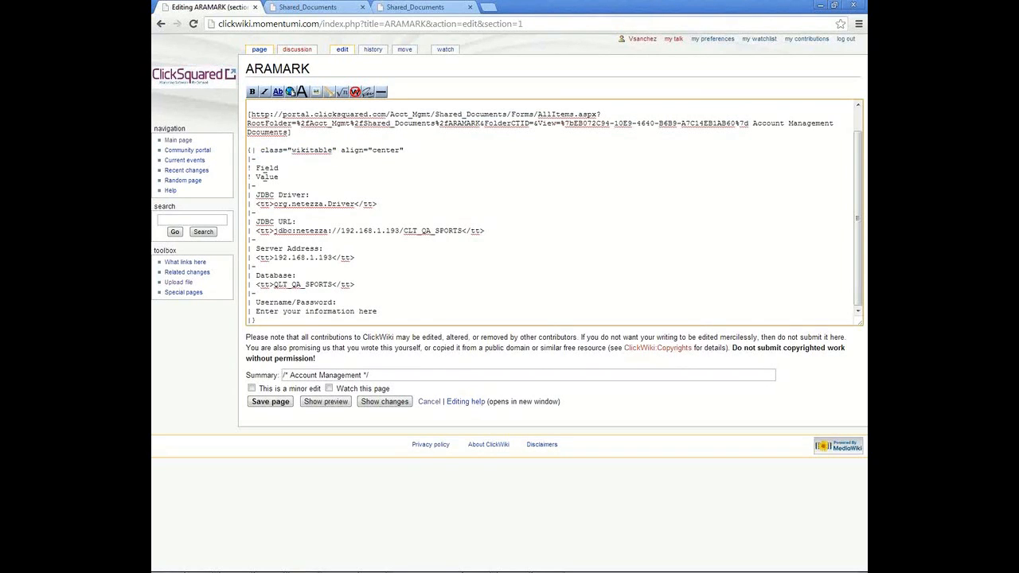
# Step: Replace the first table row's field and value with the account manager's name and e-mail address
pyautogui.moveTo(255, 194); pyautogui.dragTo(312, 195)
pyautogui.moveTo(254, 203); pyautogui.dragTo(396, 203)
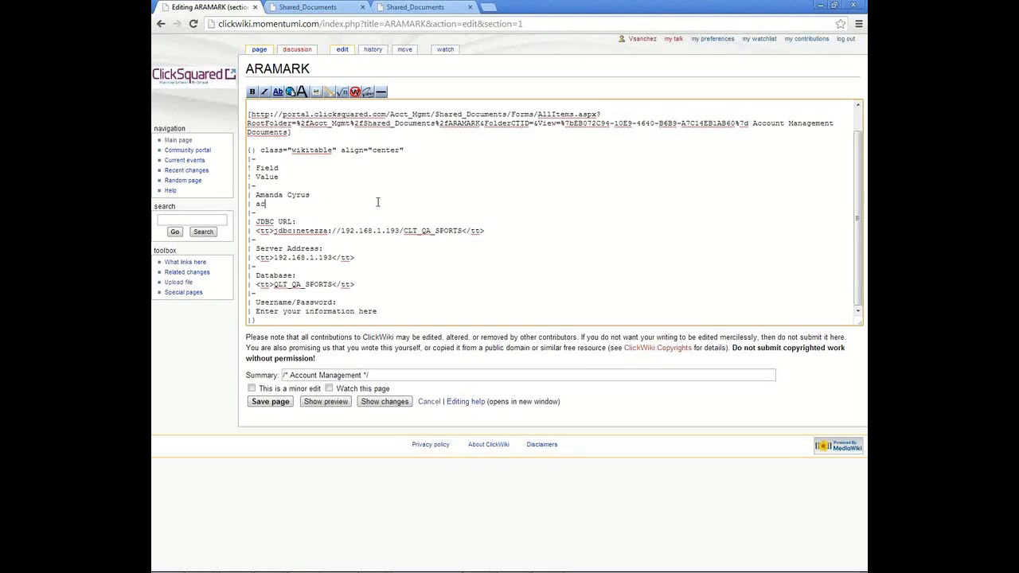
# Step: Rename the table headers to Account Person and Email Address
pyautogui.doubleClick(266, 168)
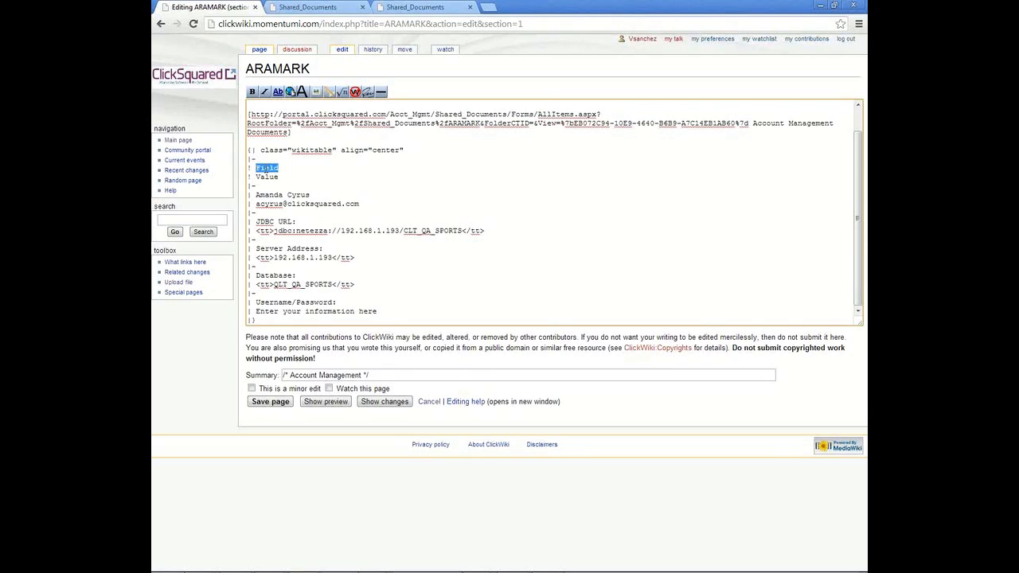
pyautogui.write('Account Person')
pyautogui.hotkey('ctrl', 'shift', 'Left')
pyautogui.write('E')
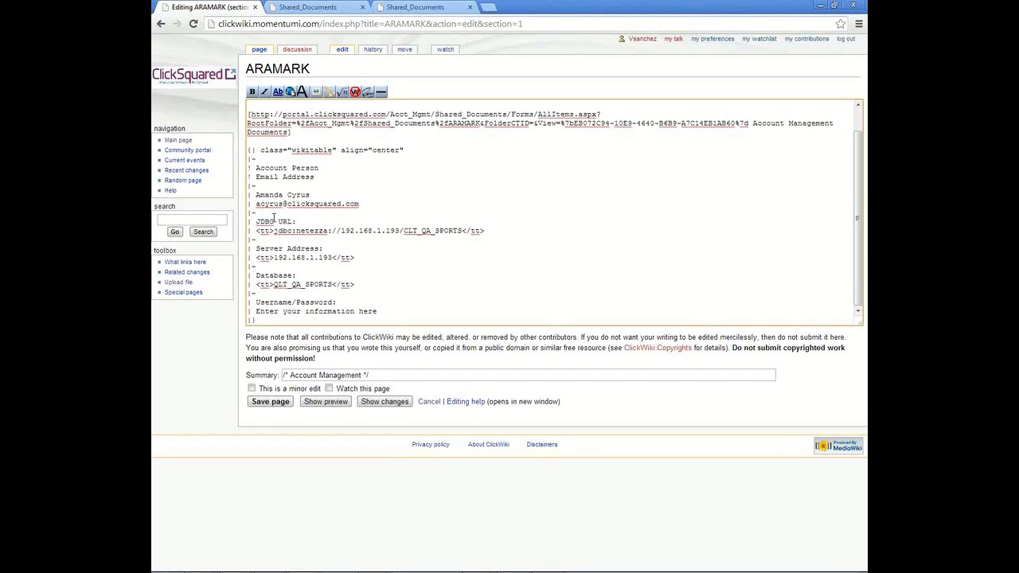
# Step: Delete the remaining leftover table rows, keeping the closing markup, and save the page
pyautogui.moveTo(384, 310); pyautogui.dragTo(226, 216)
pyautogui.press('Delete')
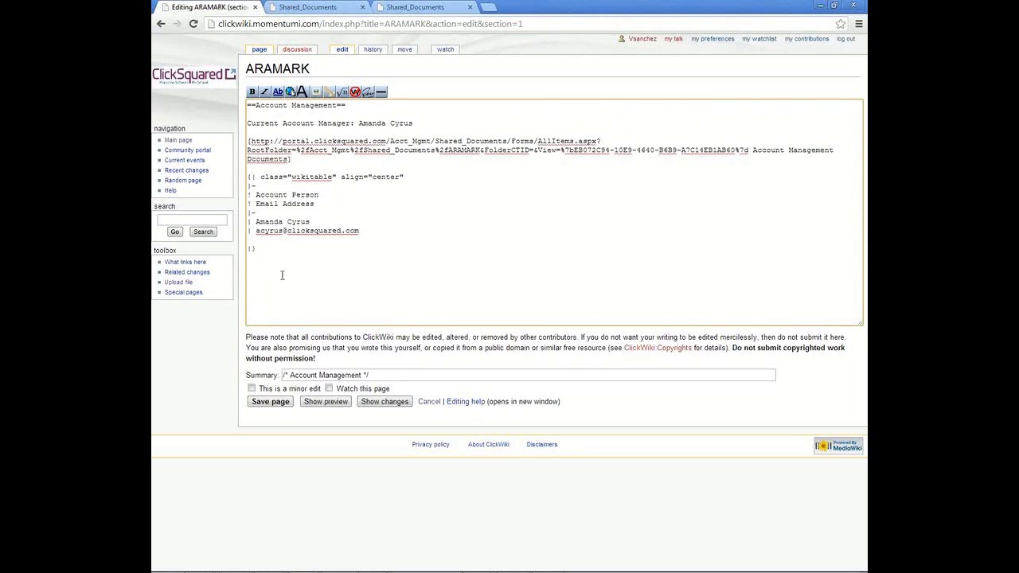
pyautogui.press('BackSpace')
pyautogui.click(258, 406)
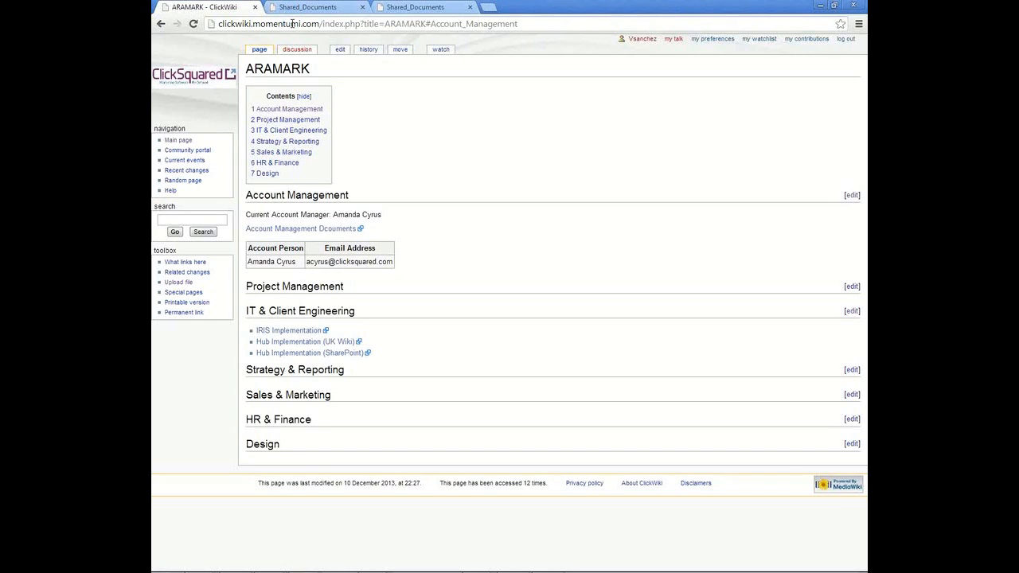
# Step: Search Google for aramark in a new browser tab
pyautogui.click(488, 10)
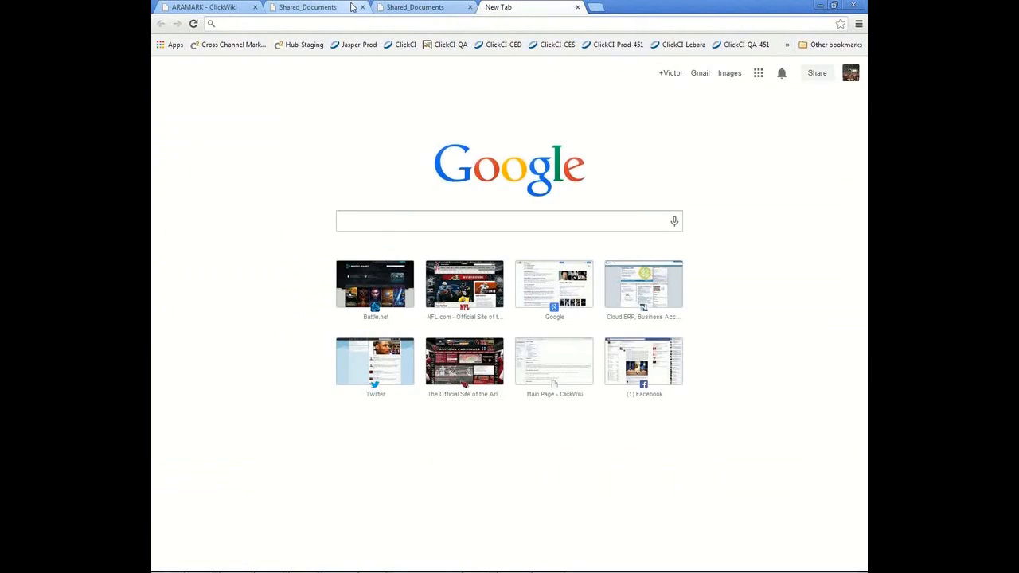
pyautogui.write('arama')
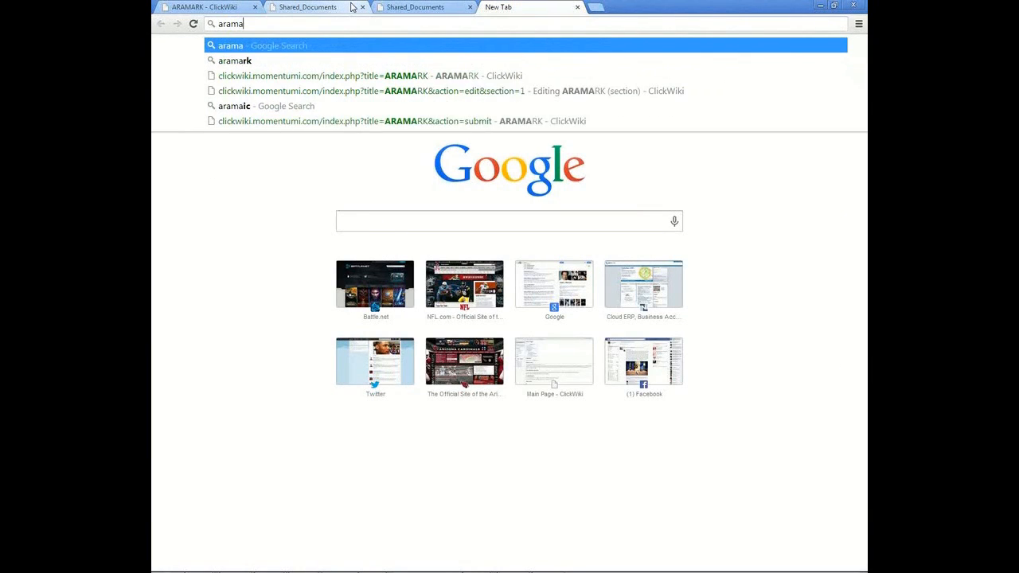
pyautogui.write('rk')
pyautogui.press('Return')
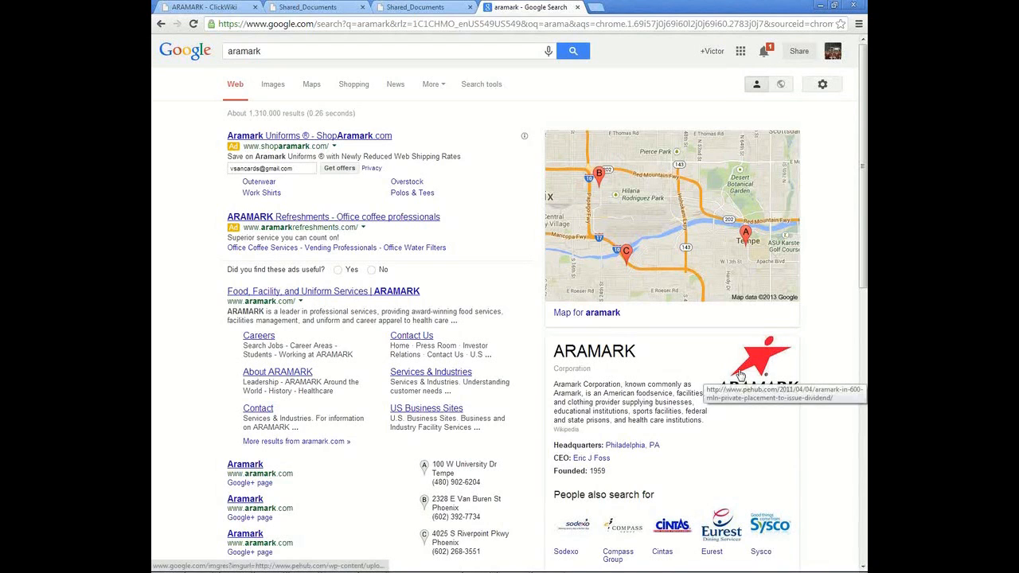
# Step: Capture the ARAMARK logo from the search results with the Snipping Tool
pyautogui.moveTo(426, 569)
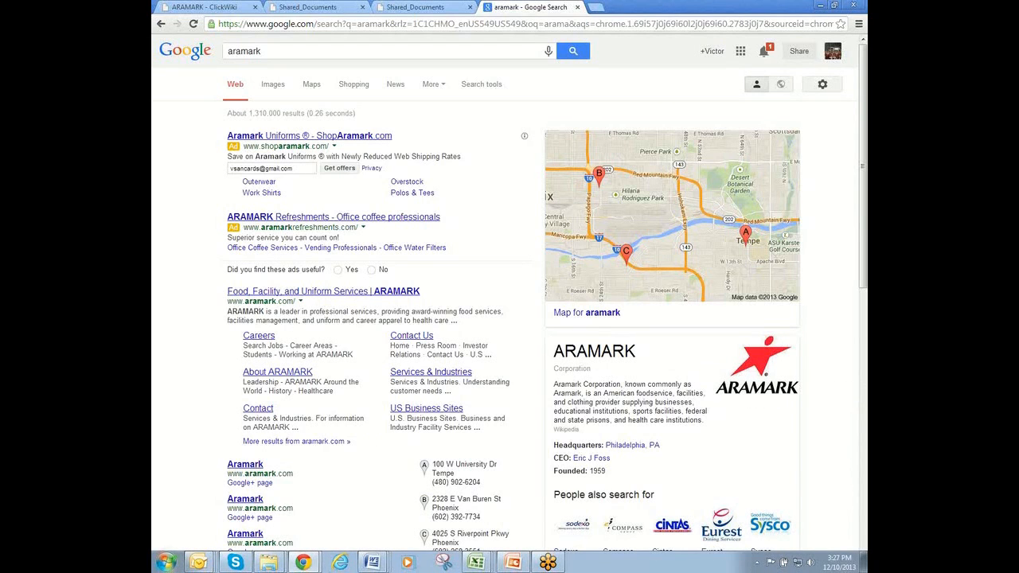
pyautogui.click(445, 563)
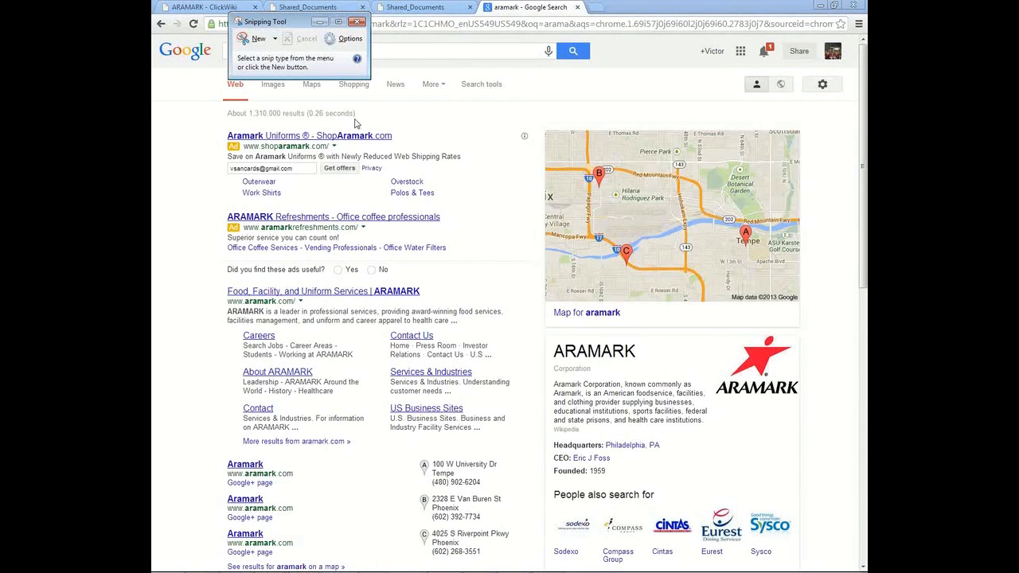
pyautogui.click(254, 45)
pyautogui.moveTo(711, 328); pyautogui.dragTo(801, 406)
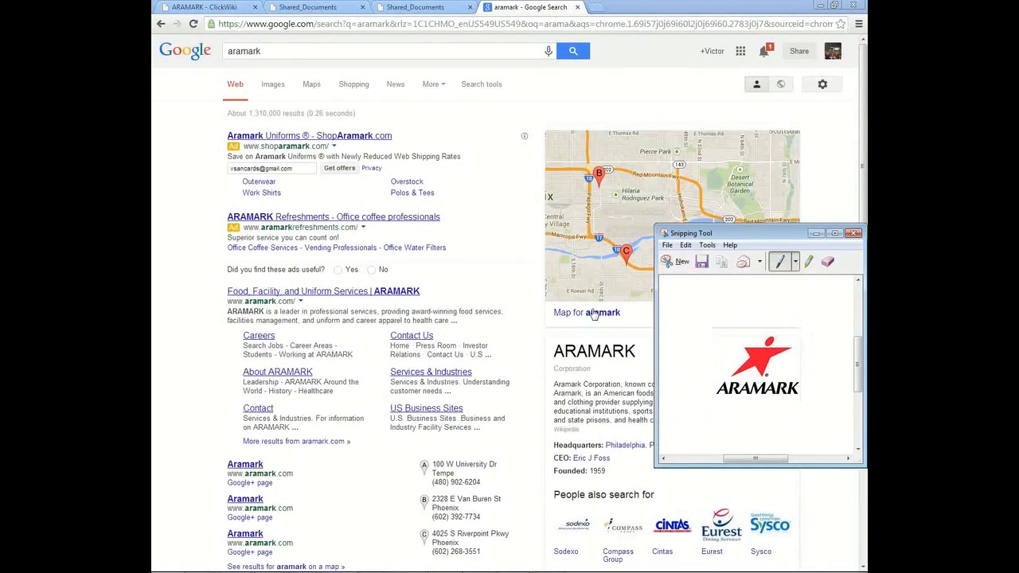
# Step: Save the snip as Aramark.JPG on the Desktop and close the Snipping Tool
pyautogui.click(667, 244)
pyautogui.click(687, 275)
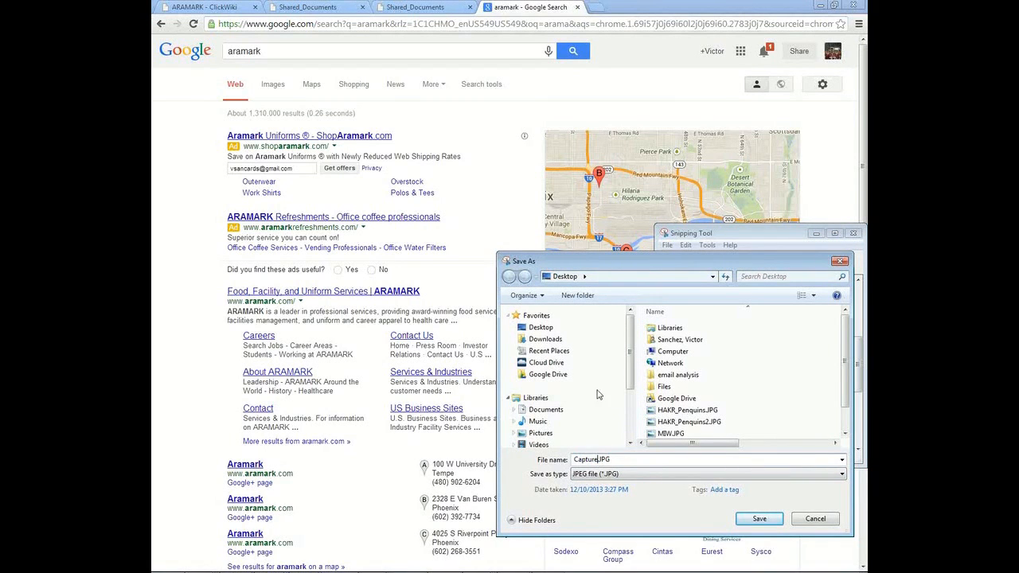
pyautogui.write('Aramark')
pyautogui.click(541, 327)
pyautogui.click(760, 520)
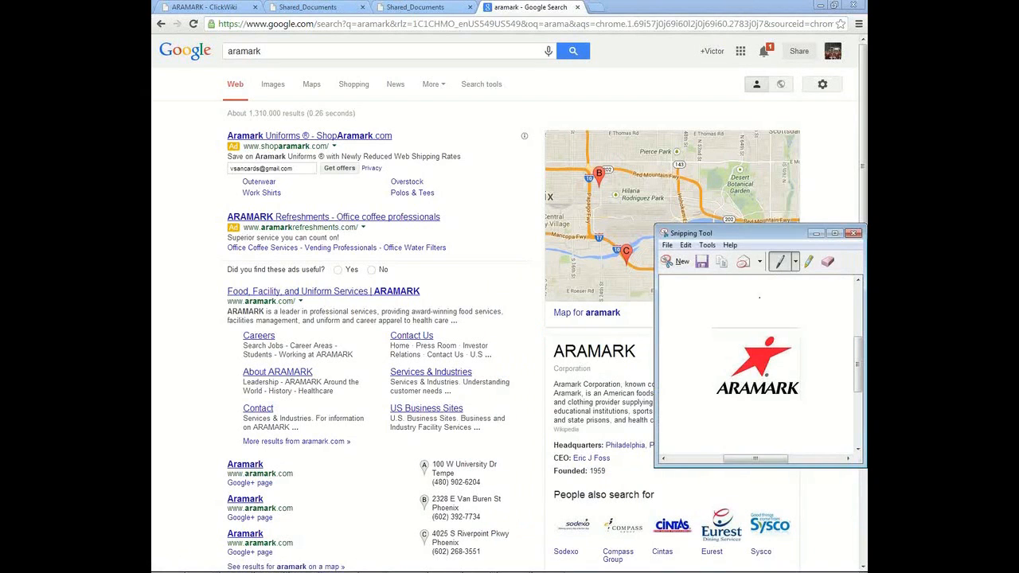
pyautogui.click(854, 234)
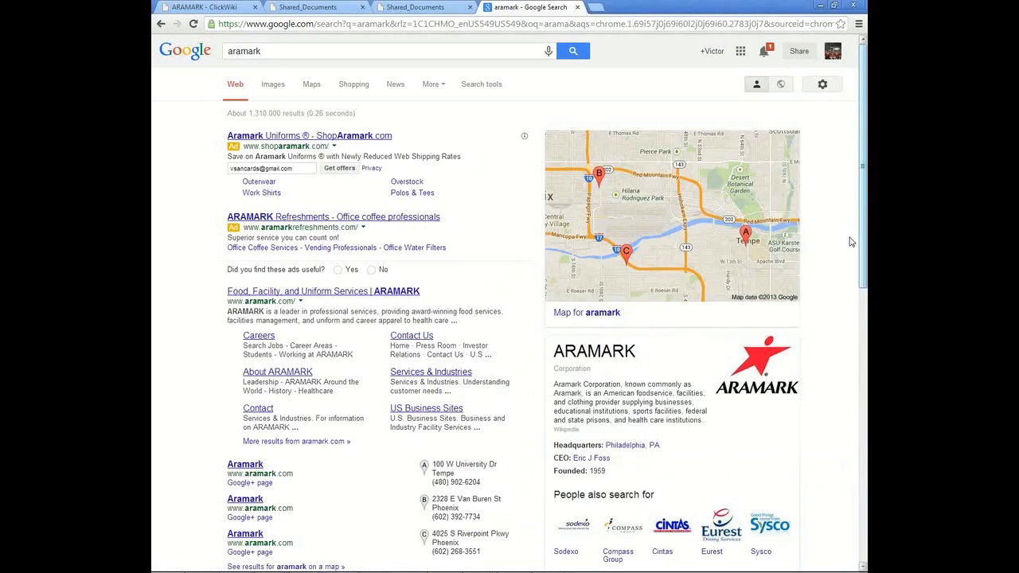
# Step: Copy the [[File:HAKR_Penquins.JPG]] image markup from the HAKR page's first section source
pyautogui.click(230, 10)
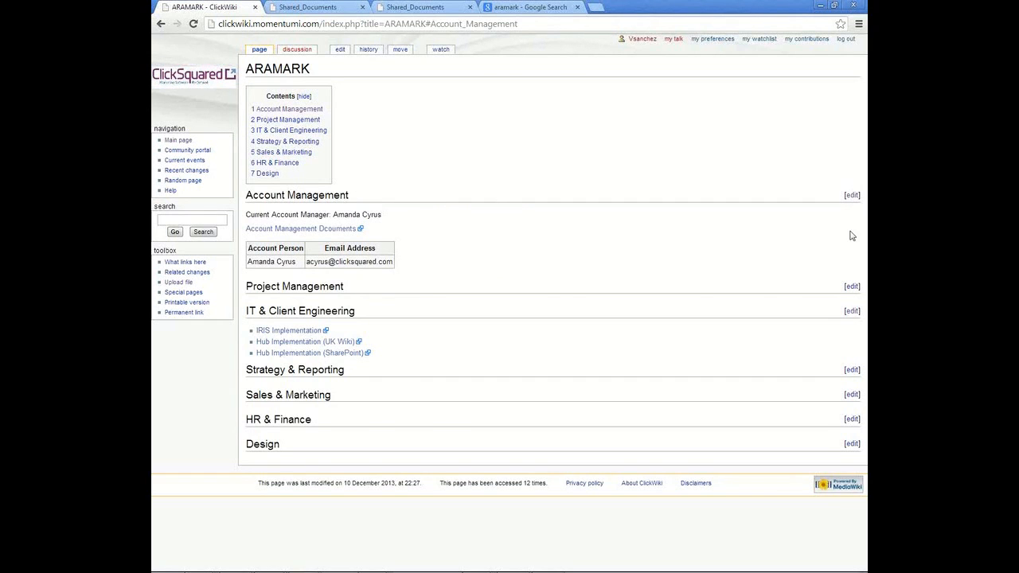
pyautogui.hotkey('alt', 'Left')
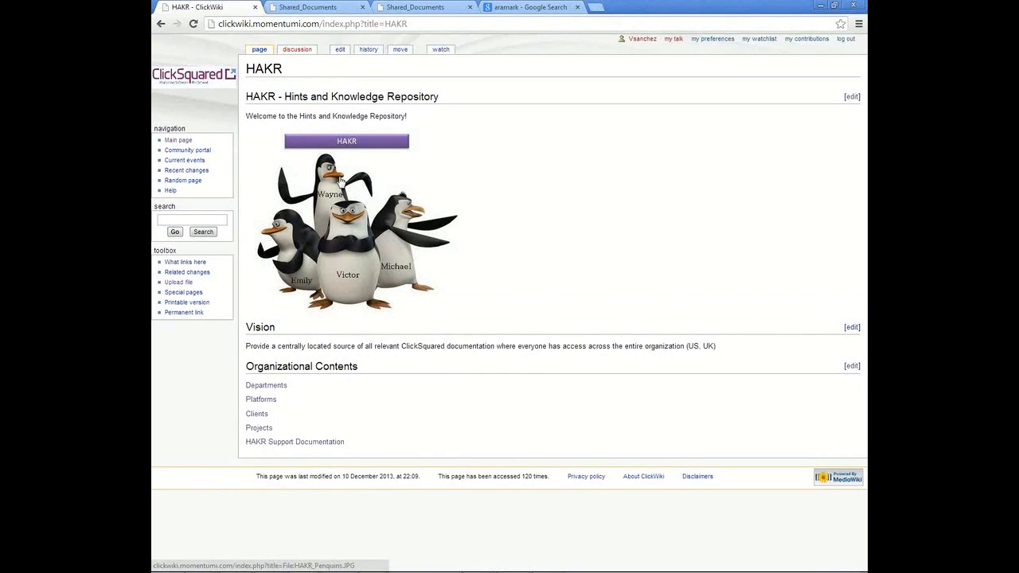
pyautogui.click(851, 97)
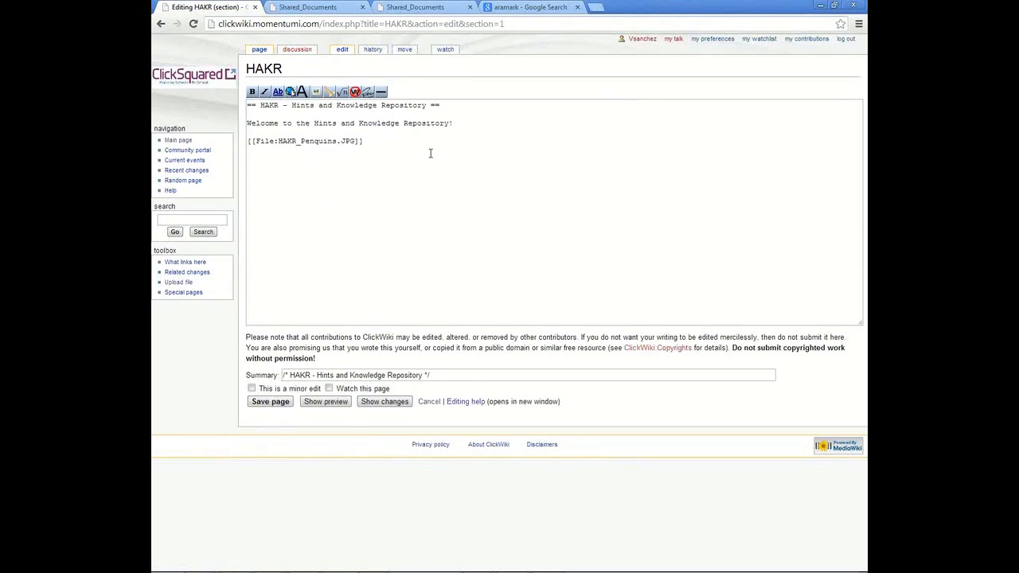
pyautogui.moveTo(256, 141); pyautogui.dragTo(278, 141)
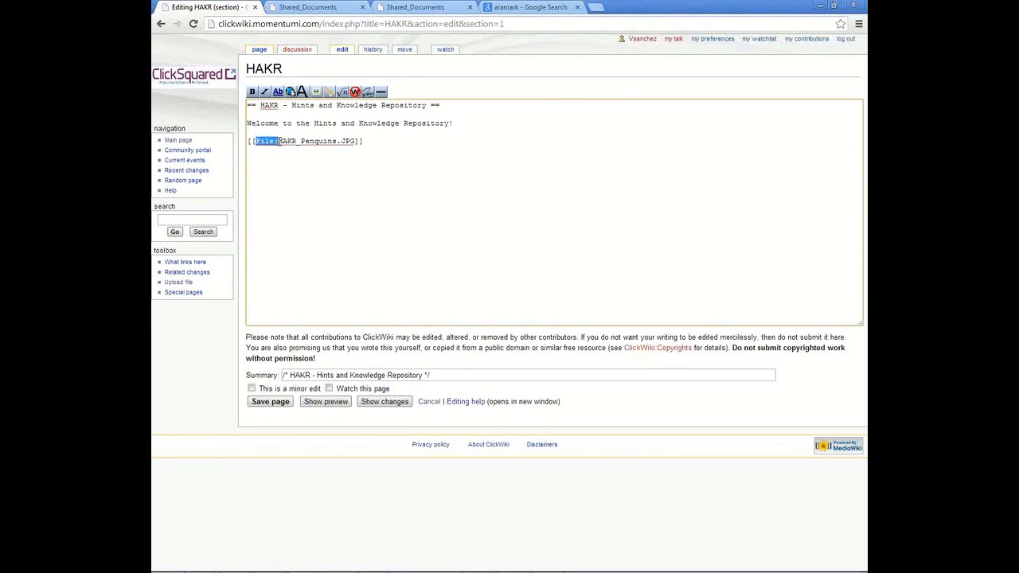
pyautogui.moveTo(389, 141); pyautogui.dragTo(221, 141)
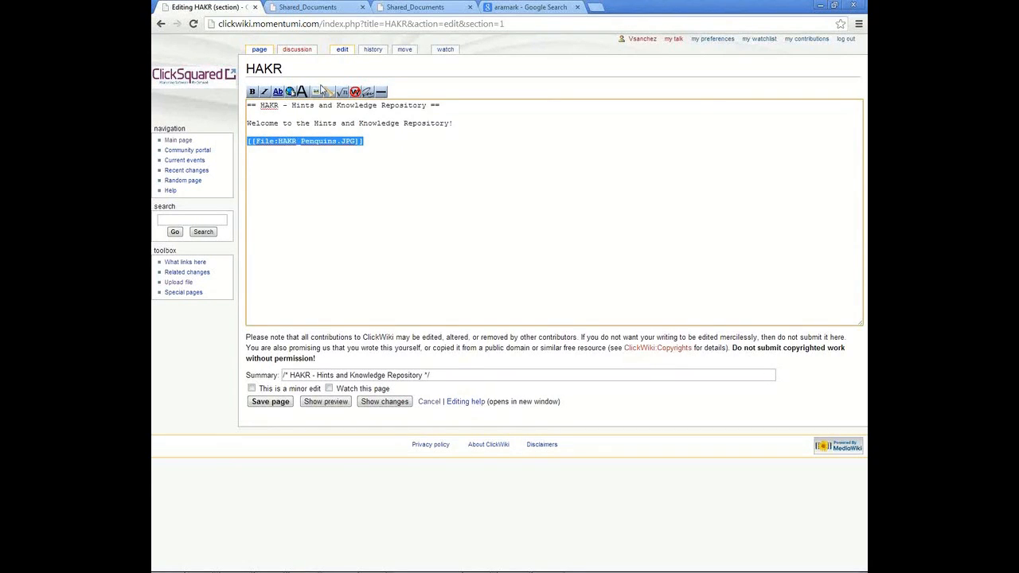
# Step: Go back to the ARAMARK page via the Main Page, HAKR and the Clients list
pyautogui.click(171, 140)
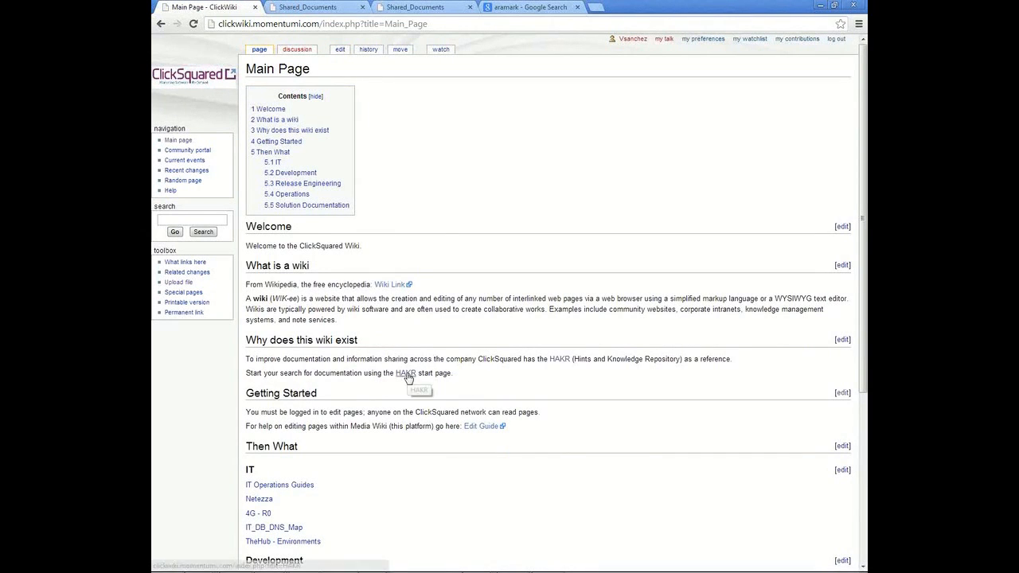
pyautogui.click(406, 373)
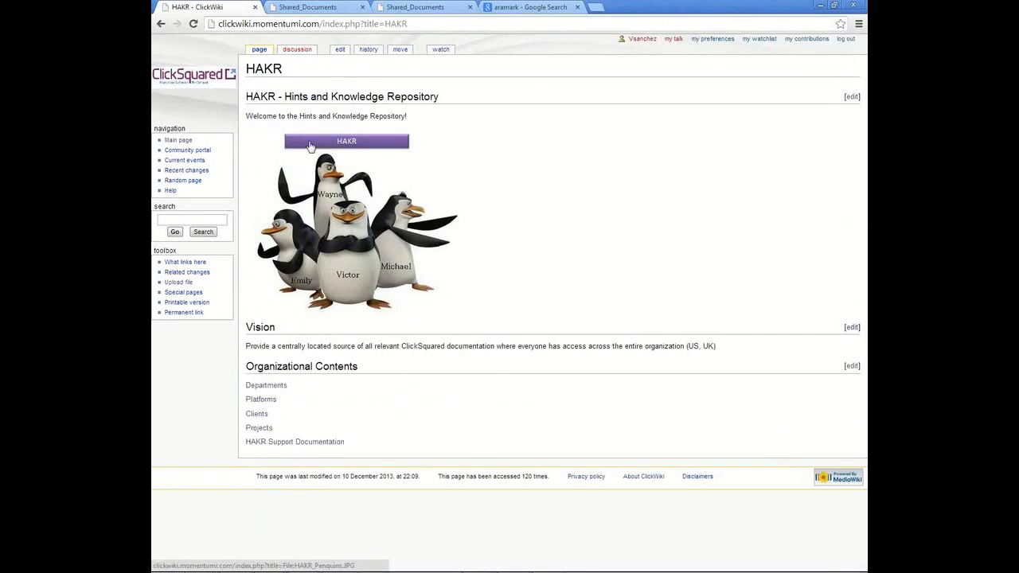
pyautogui.click(256, 414)
pyautogui.click(258, 91)
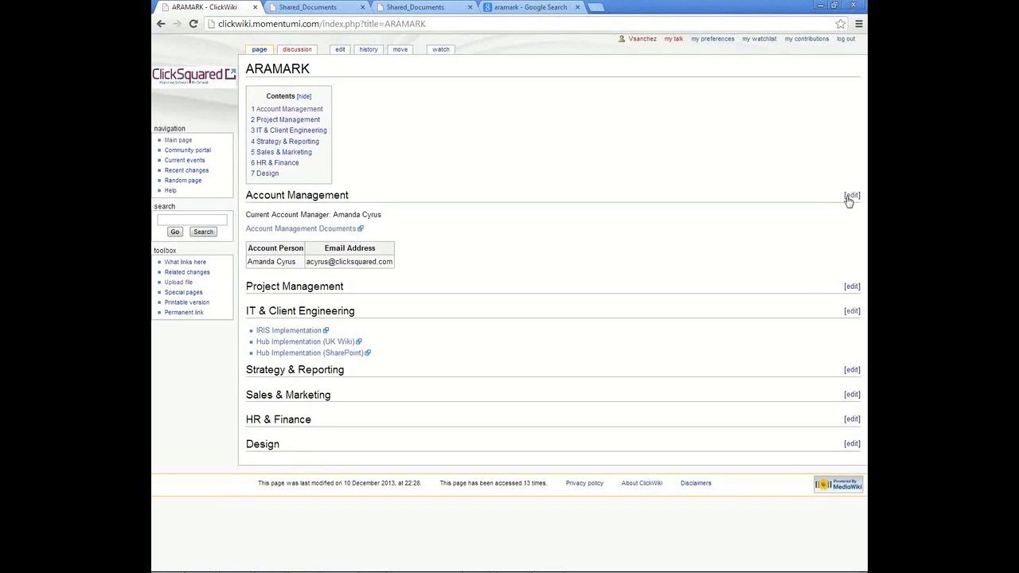
# Step: Insert the image markup at the top of Account Management, change it to [[File:Aramark.JPG]], and save
pyautogui.click(851, 196)
pyautogui.click(302, 126)
pyautogui.write('[[File:HAKR Penguins.JPG]]')
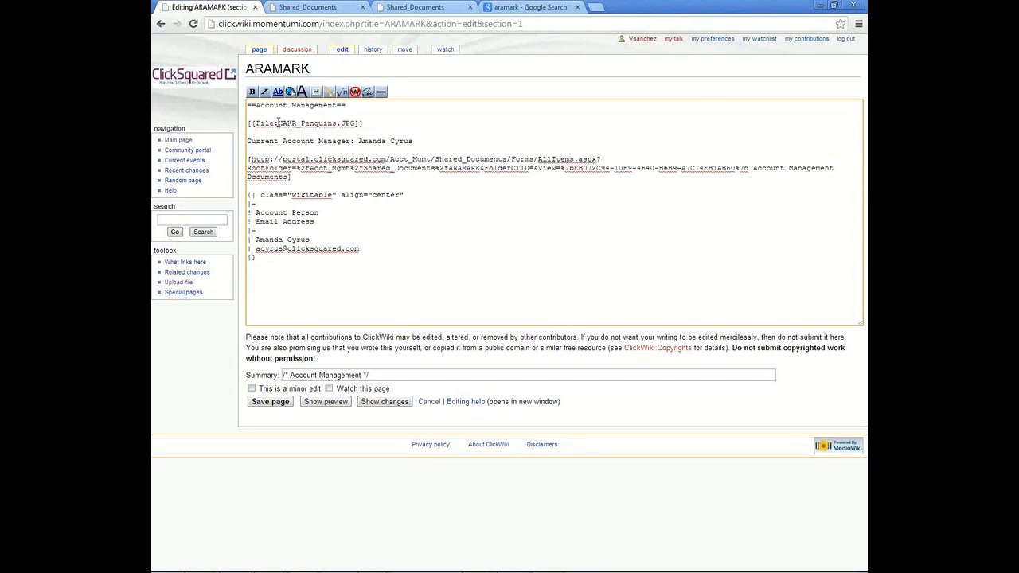
pyautogui.moveTo(283, 124); pyautogui.dragTo(338, 124)
pyautogui.press('BackSpace')
pyautogui.write('ramark')
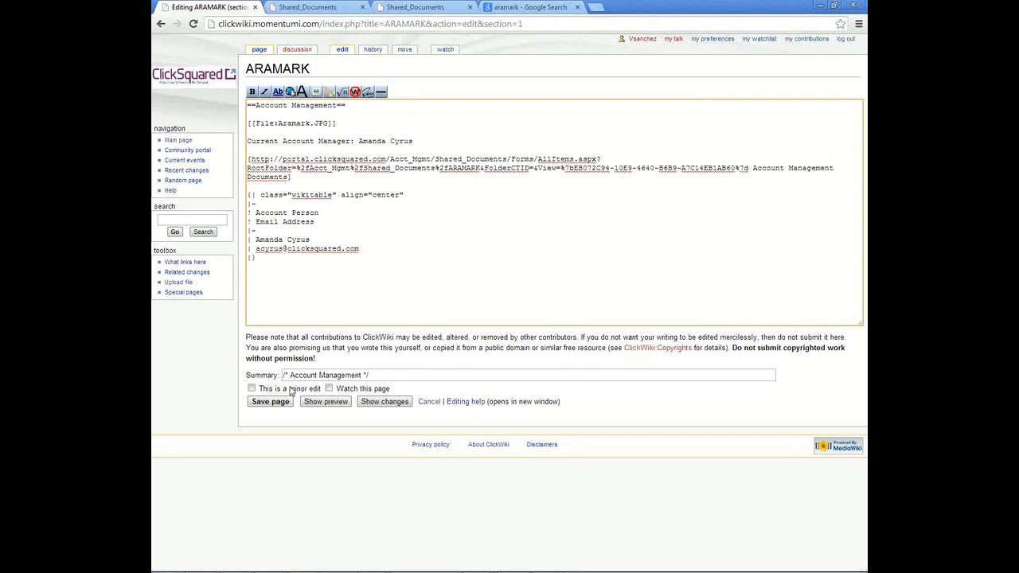
pyautogui.click(271, 402)
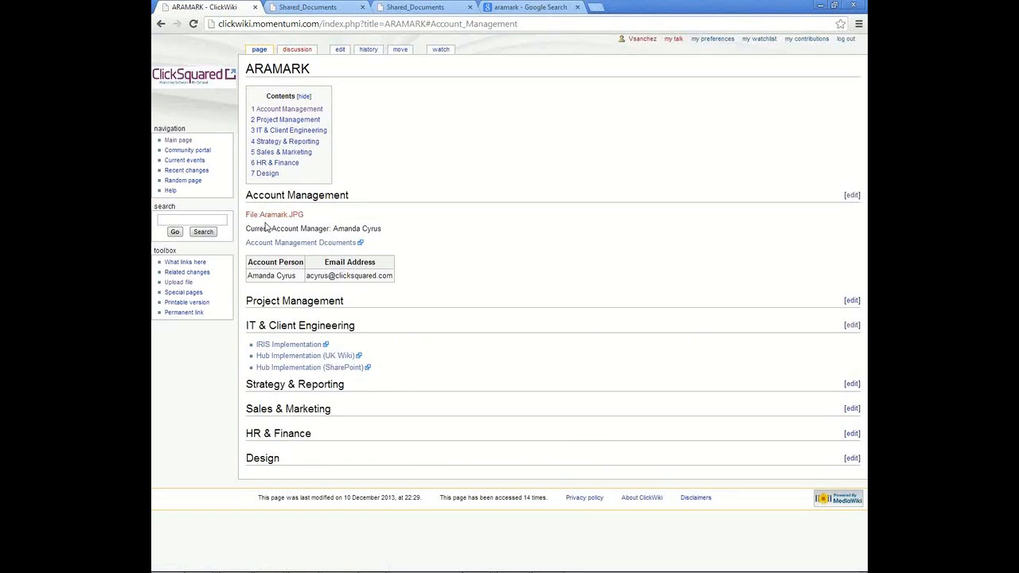
# Step: Upload Aramark.JPG from the Desktop through the page's missing-file link
pyautogui.click(271, 215)
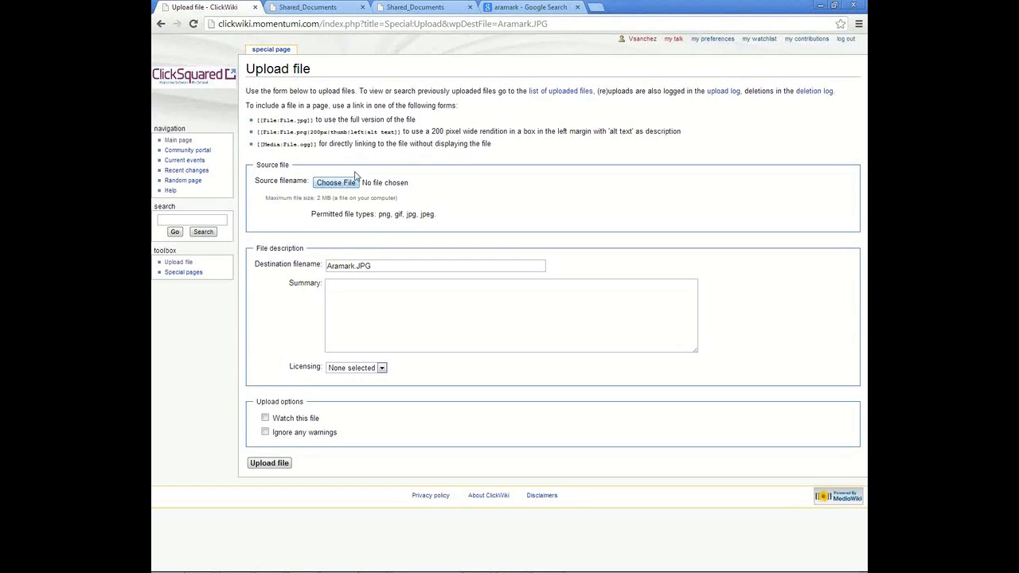
pyautogui.click(341, 186)
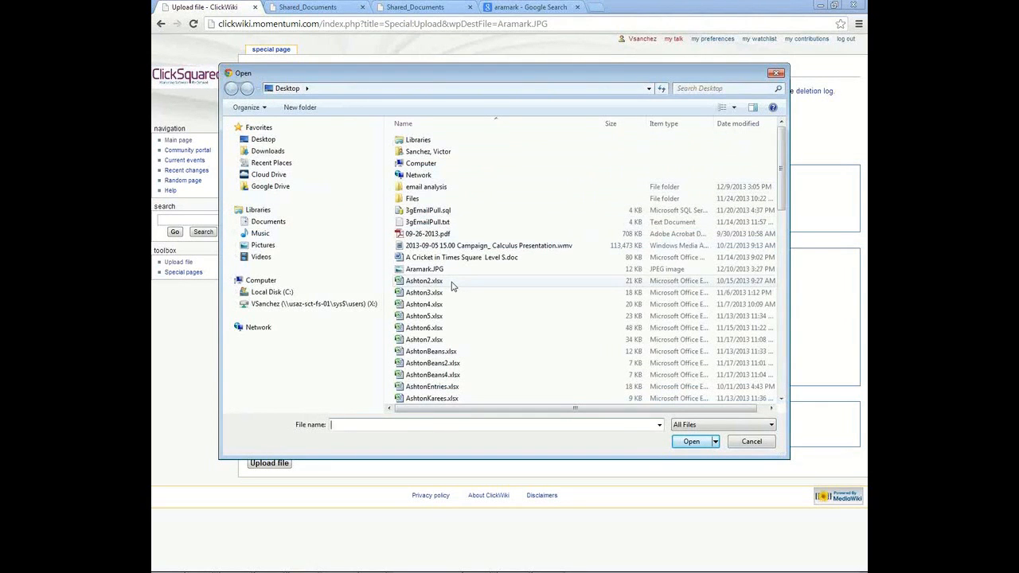
pyautogui.moveTo(784, 187); pyautogui.dragTo(778, 396)
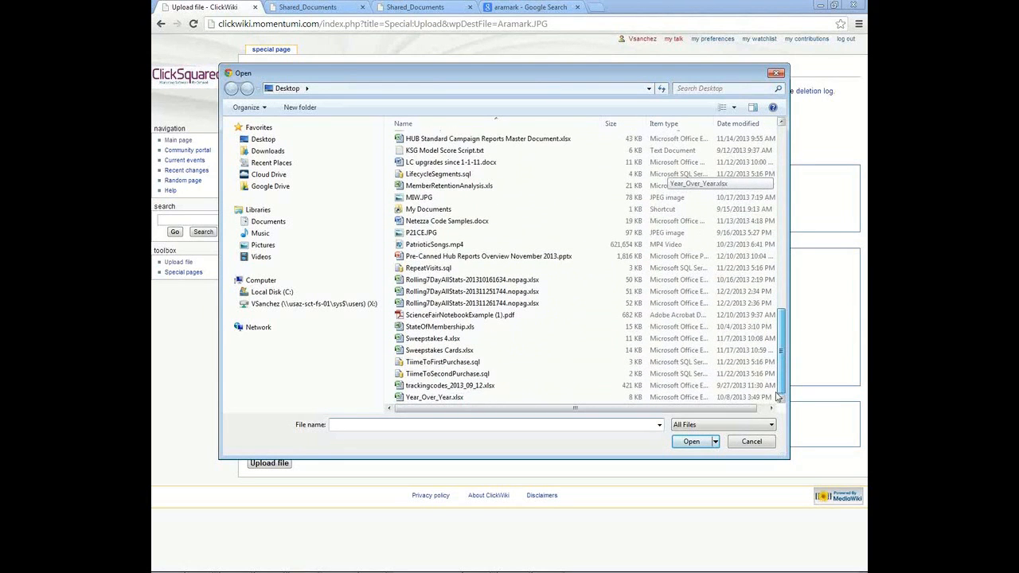
pyautogui.scroll(15, 657, 210)
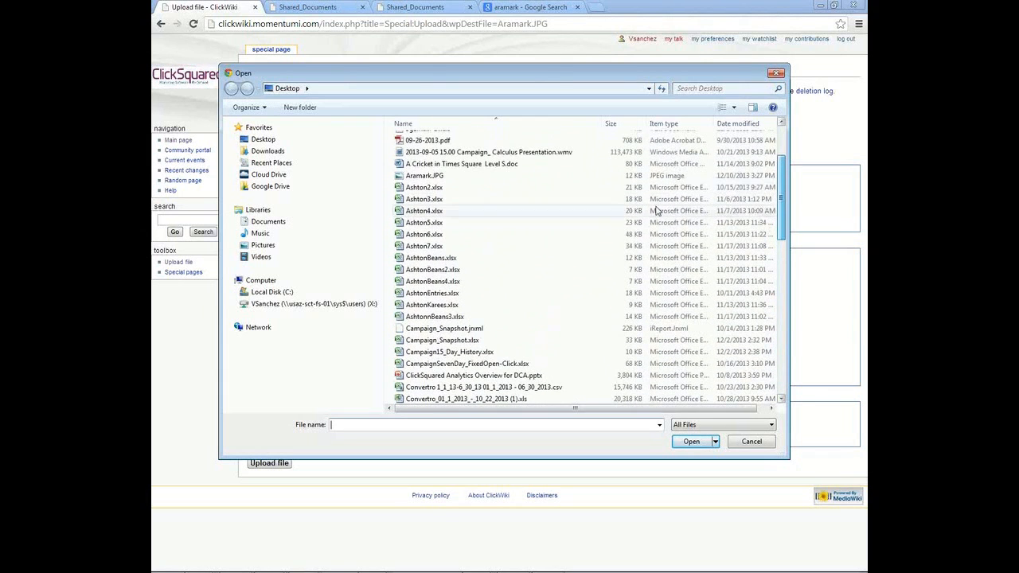
pyautogui.click(424, 175)
pyautogui.click(690, 442)
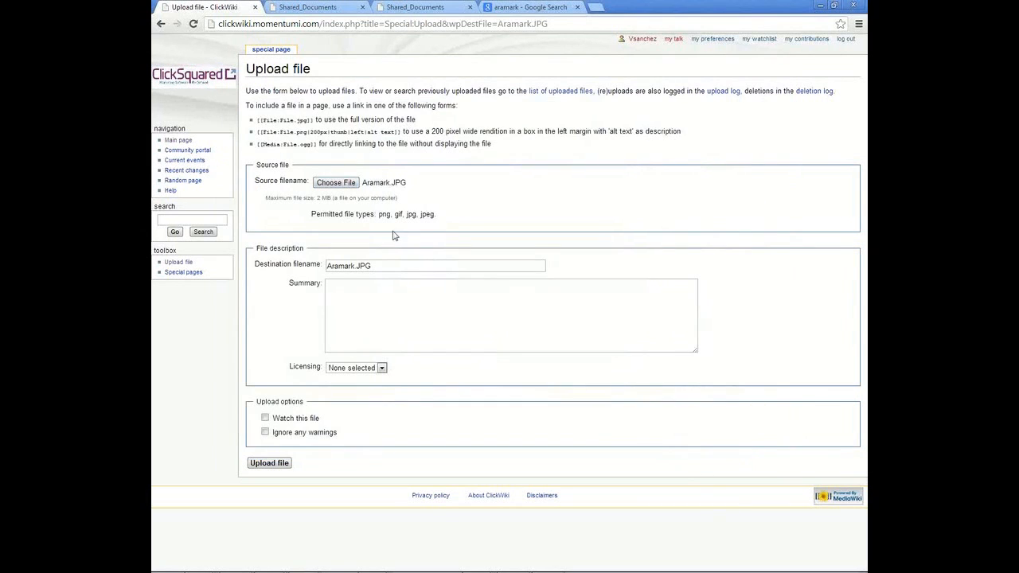
pyautogui.click(263, 464)
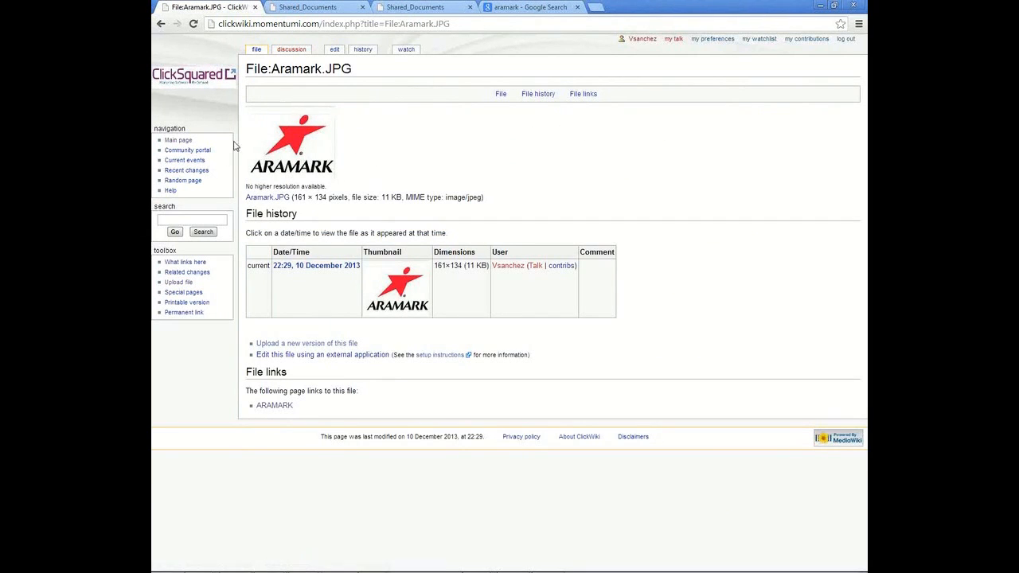
# Step: Navigate from the Main Page through HAKR and Clients to open the ARAMARK page
pyautogui.click(184, 141)
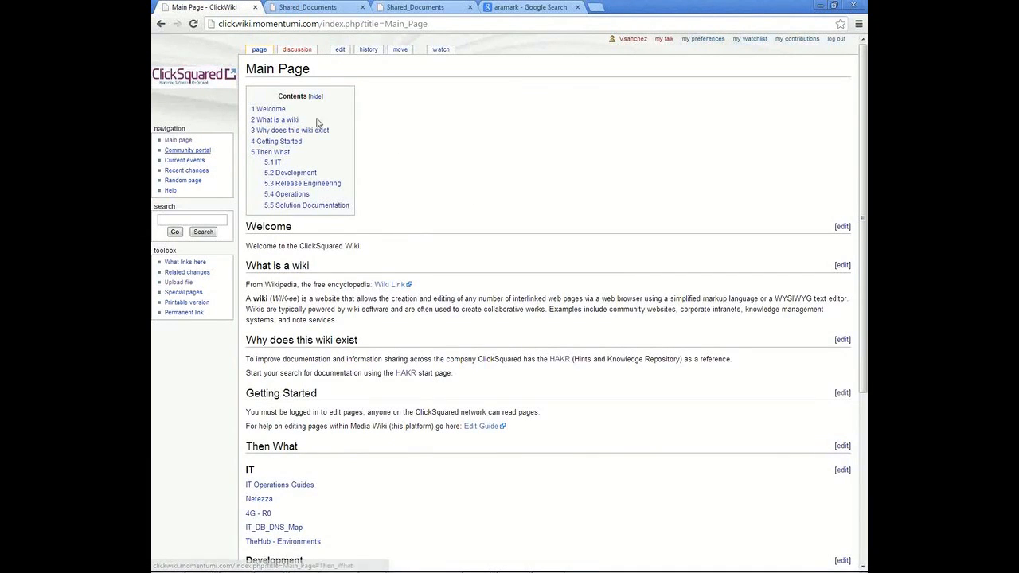
pyautogui.click(561, 359)
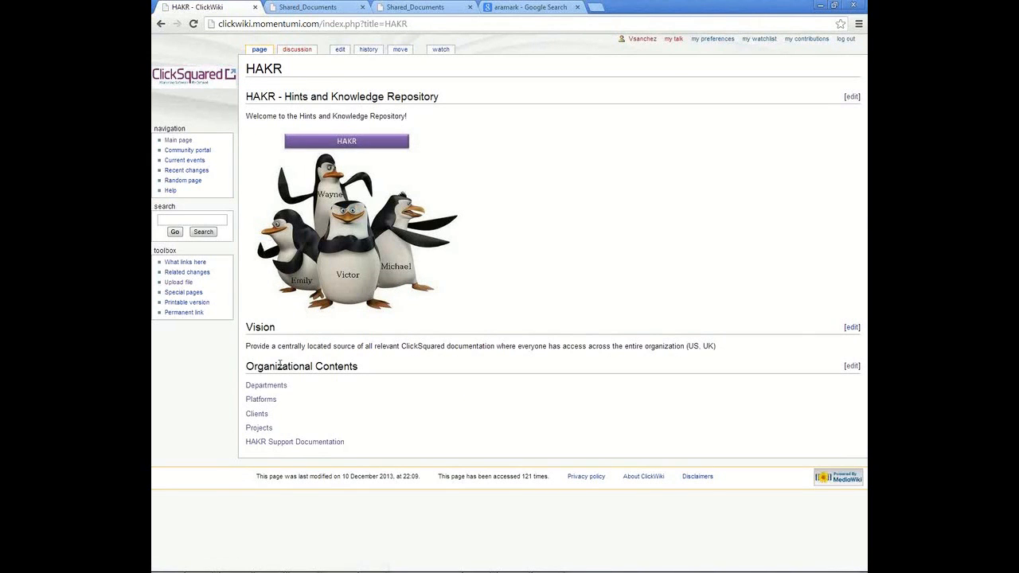
pyautogui.click(257, 417)
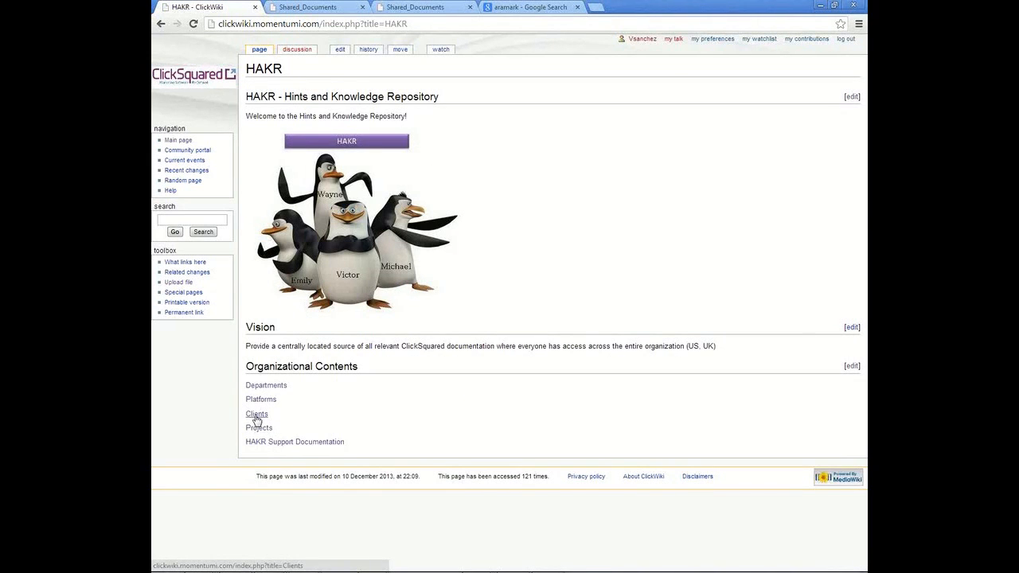
pyautogui.click(257, 94)
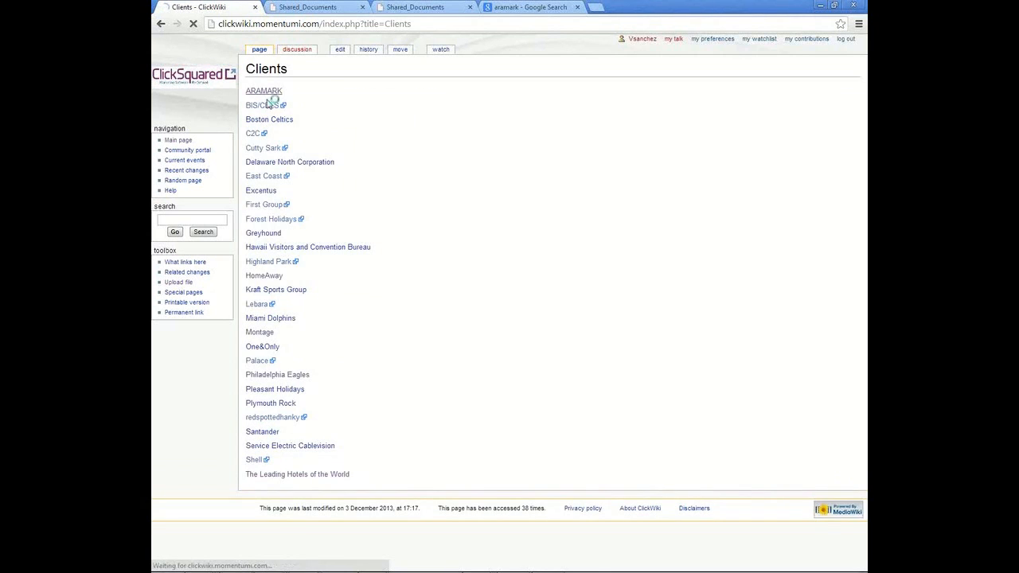